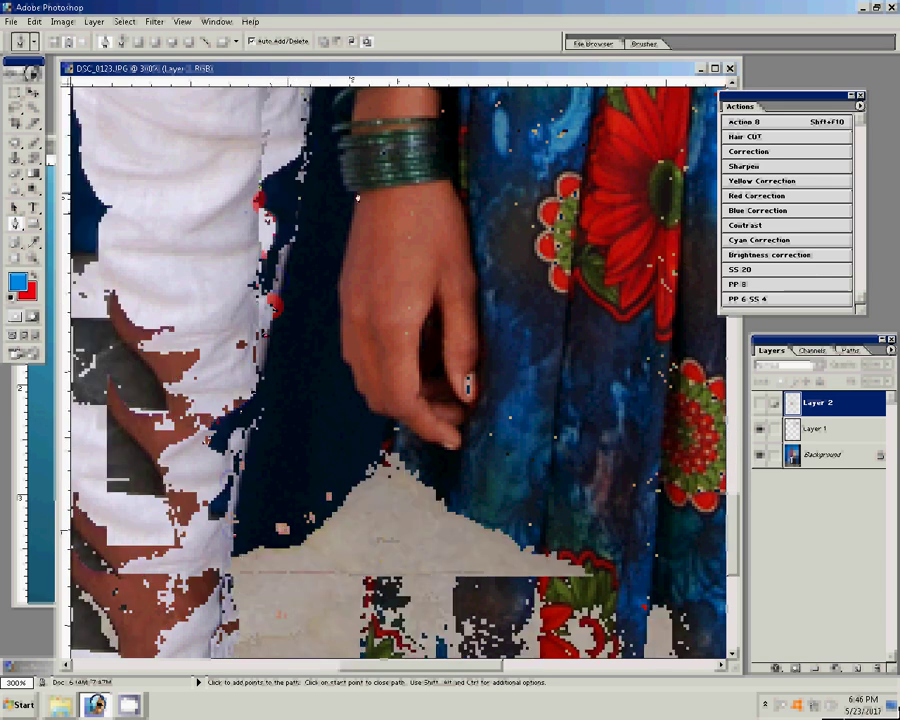
Trace the man's toes with curved Pen anchor points, then pan up to the white trousers.
{"action": "left_click", "coordinate": [356, 459]}
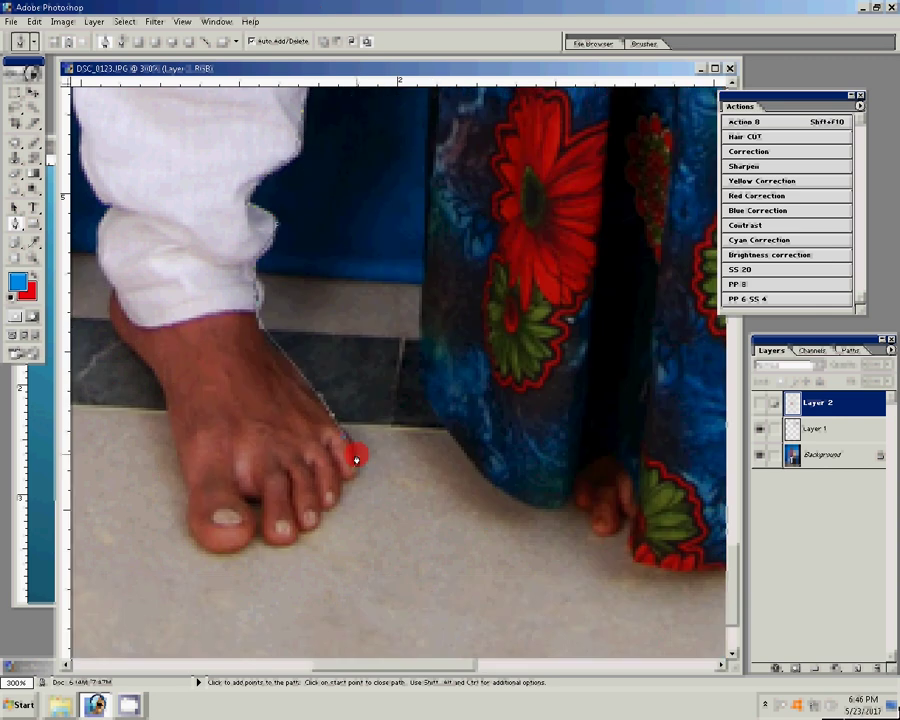
{"action": "left_click_drag", "start_coordinate": [356, 459], "coordinate": [338, 502]}
{"action": "left_click_drag", "start_coordinate": [260, 530], "coordinate": [255, 500]}
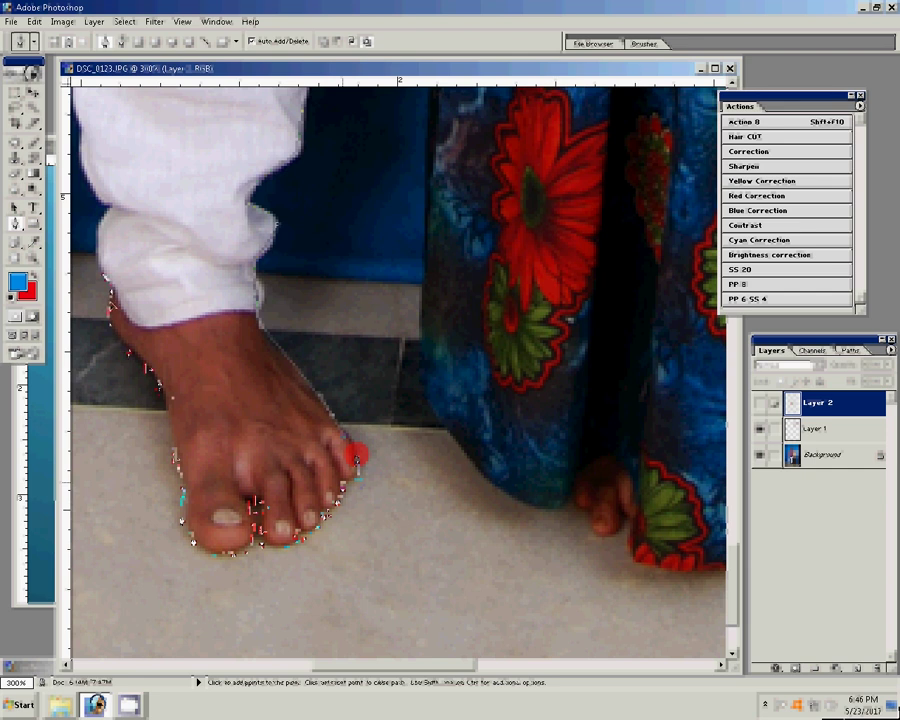
{"action": "left_click_drag", "start_coordinate": [94, 188], "coordinate": [242, 432]}
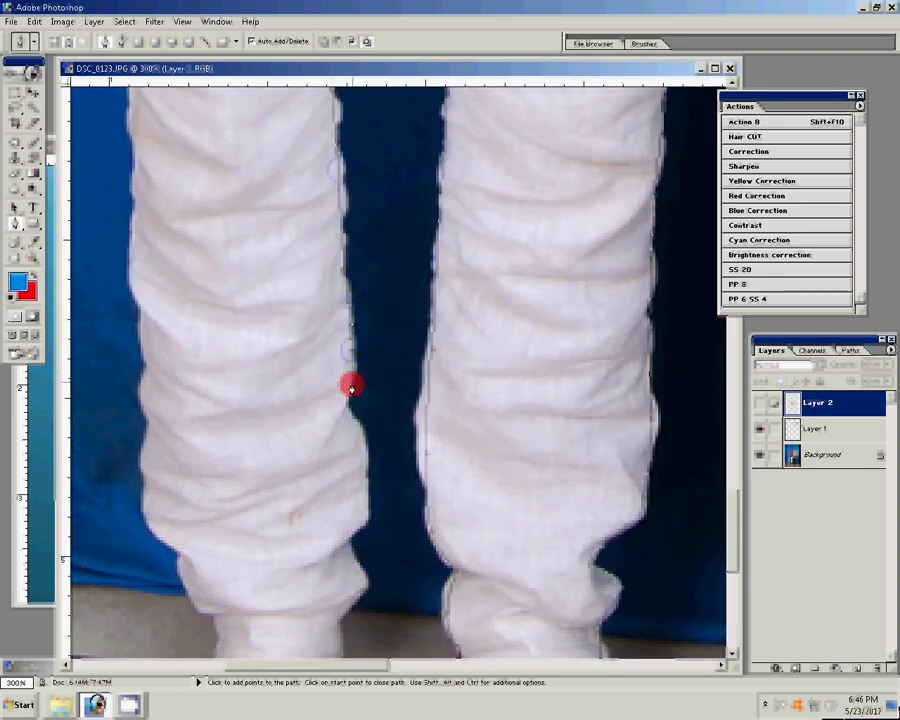
Extend the Pen path through the leg gap, up the inner leg and along the arm's edge.
{"action": "left_click", "coordinate": [405, 182]}
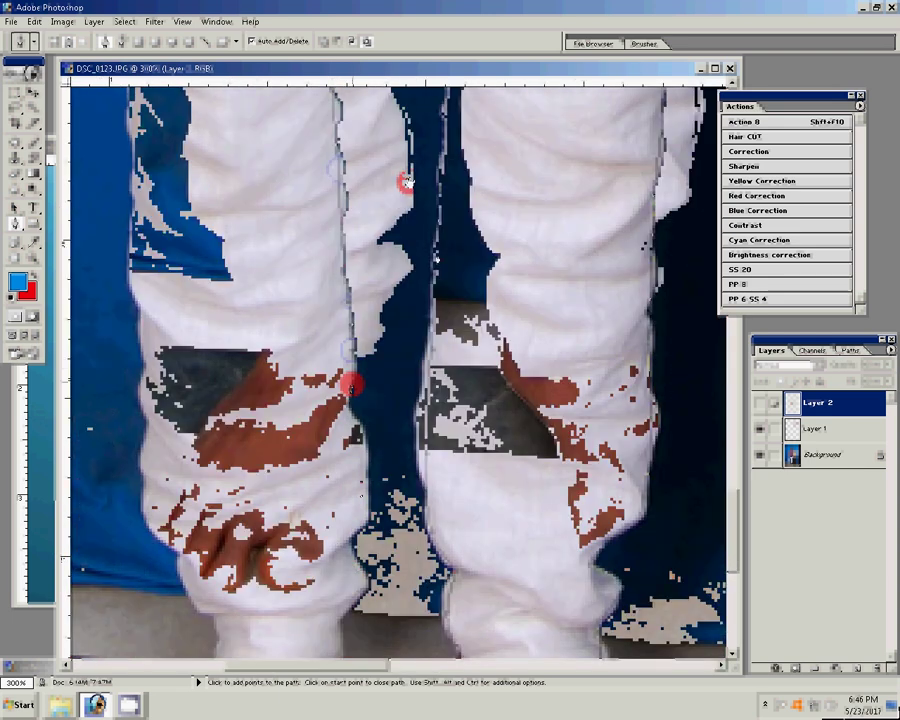
{"action": "left_click", "coordinate": [380, 330]}
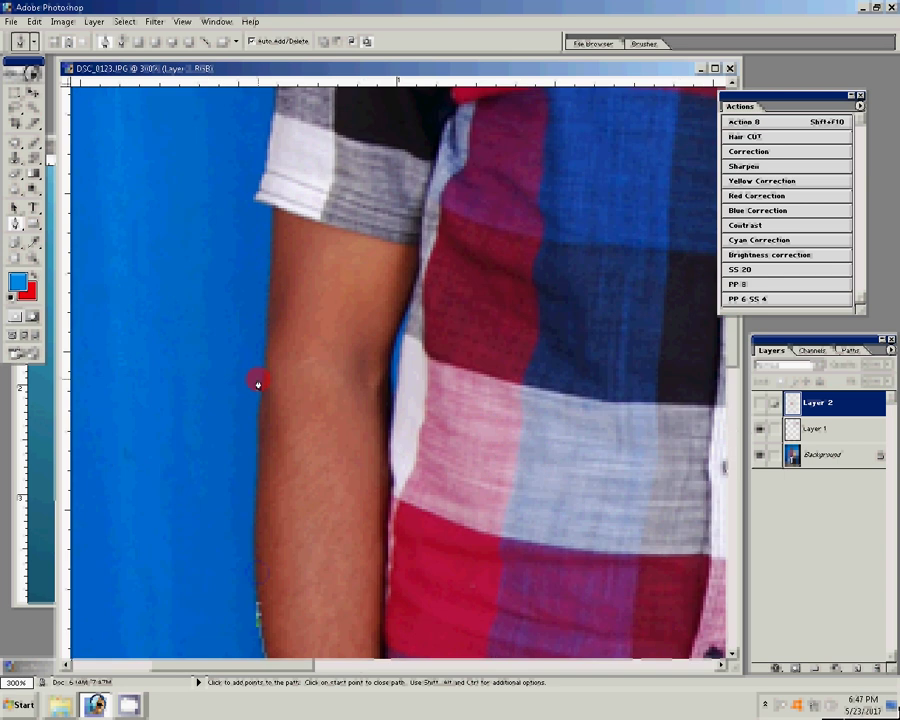
{"action": "left_click", "coordinate": [270, 195]}
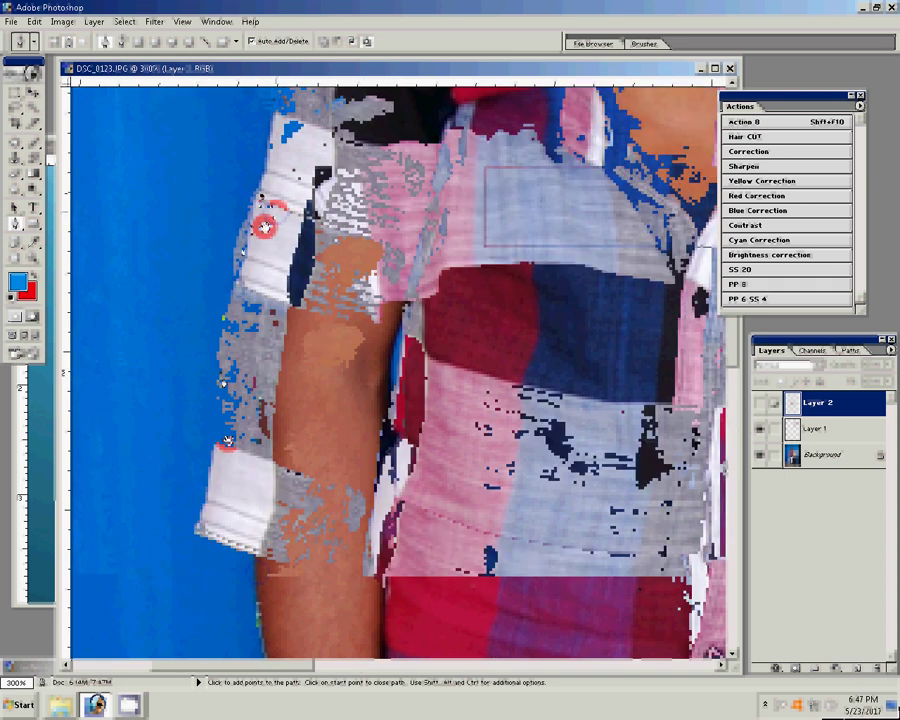
Convert the traced path into a selection and make the Background layer active.
{"action": "right_click", "coordinate": [345, 348]}
{"action": "left_click", "coordinate": [385, 410]}
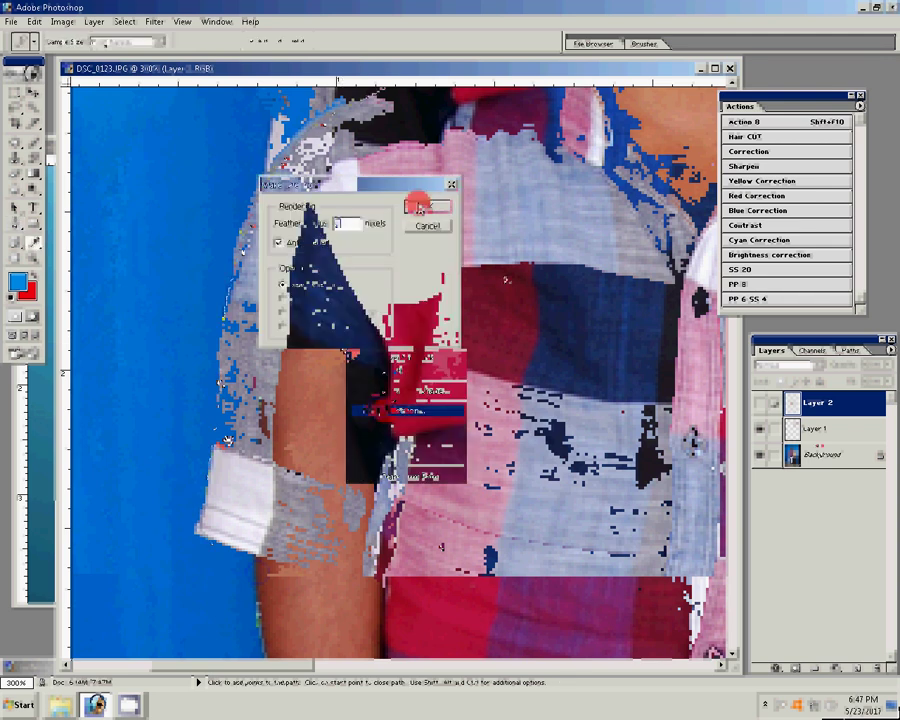
{"action": "left_click", "coordinate": [822, 455]}
{"action": "left_click", "coordinate": [705, 480]}
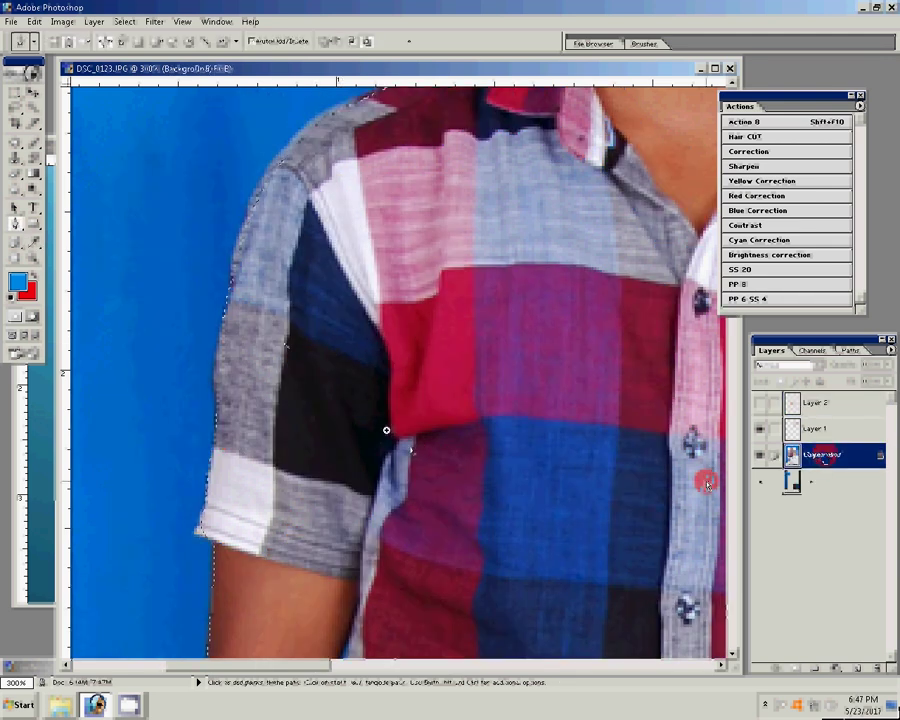
Fit the whole photo on screen with the Zoom tool.
{"action": "key", "text": "z"}
{"action": "right_click", "coordinate": [413, 405]}
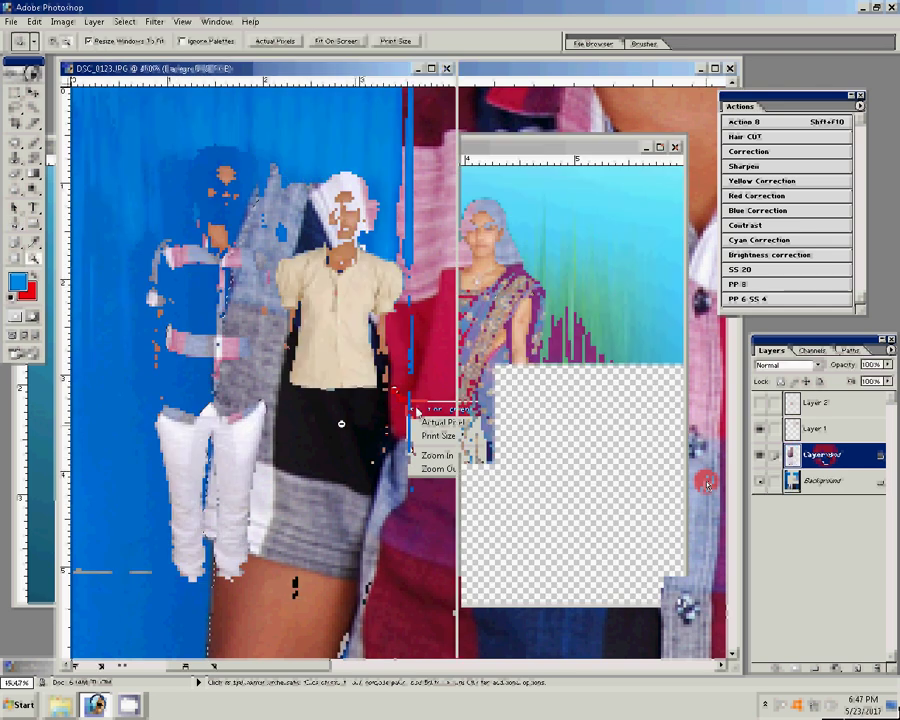
{"action": "left_click", "coordinate": [415, 410]}
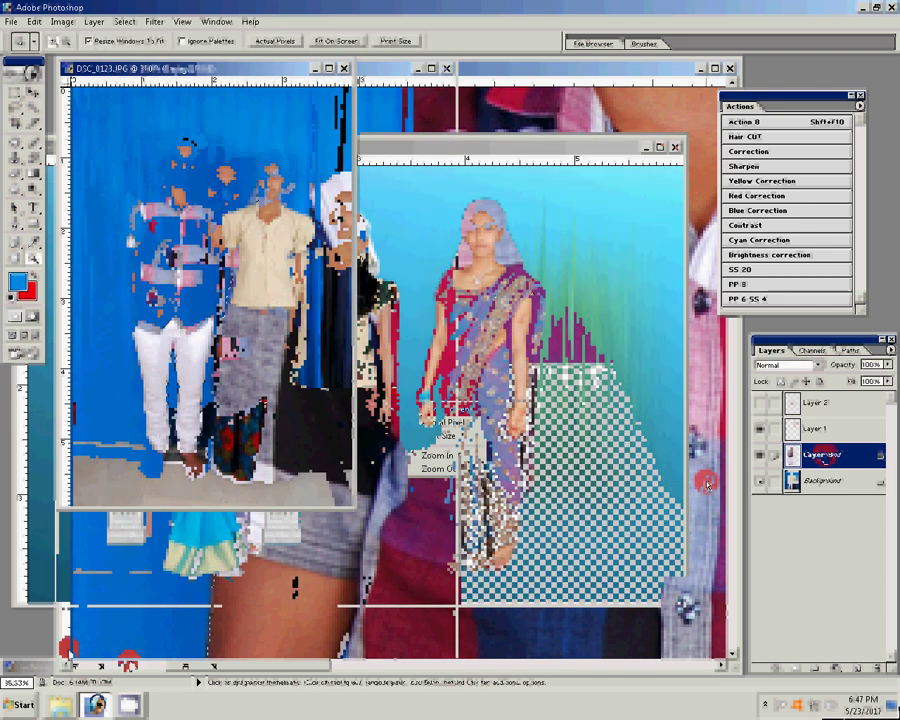
{"action": "key", "text": "super"}
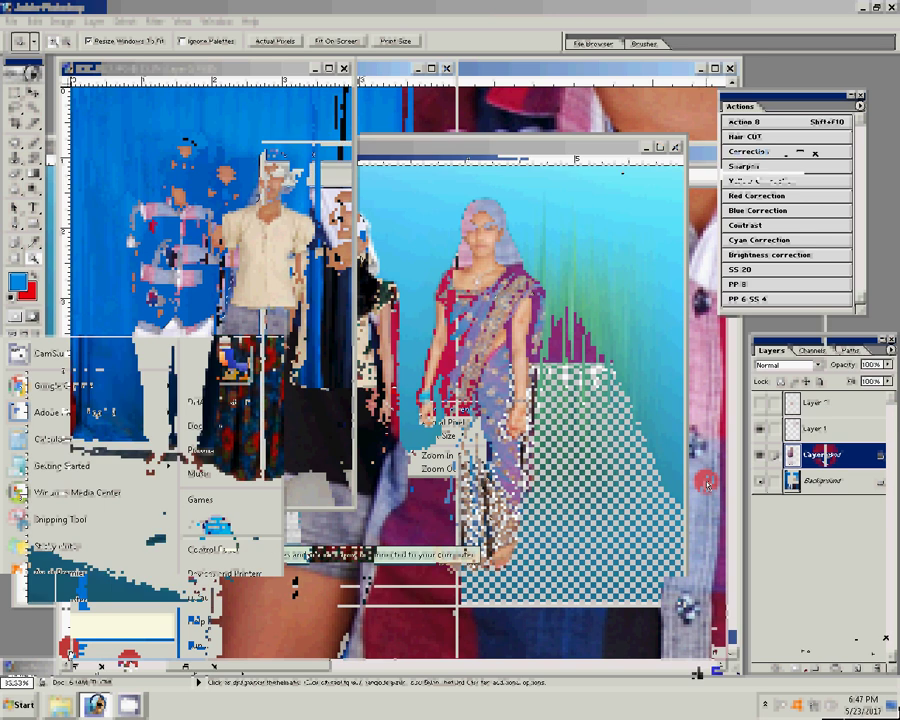
Drag garden background 06 from D:\Backgrounds\1 into Photoshop as a new document.
{"action": "key", "text": "super+e"}
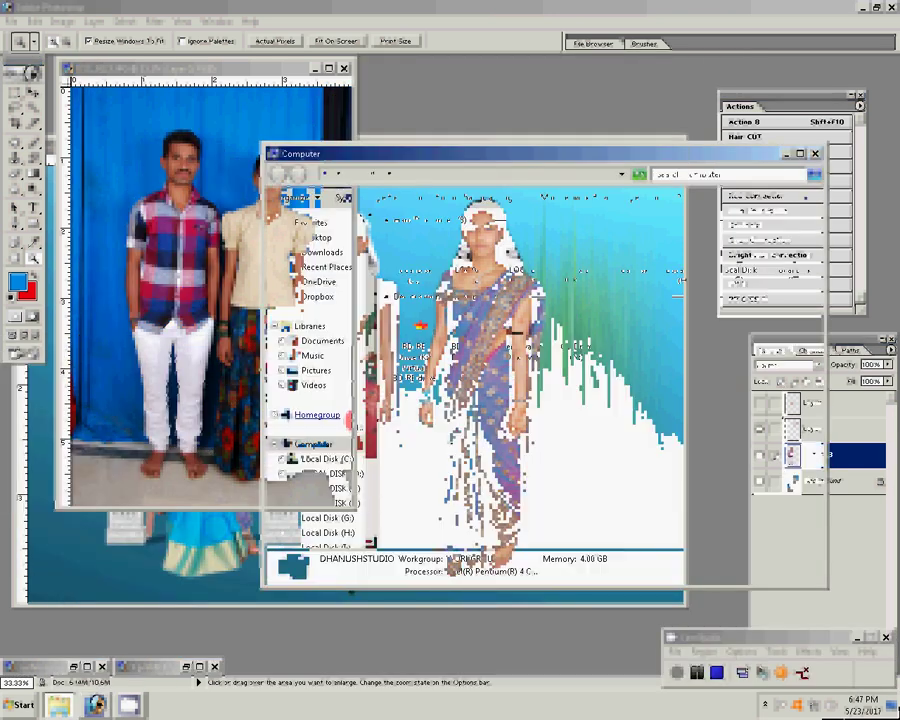
{"action": "key", "text": "Return"}
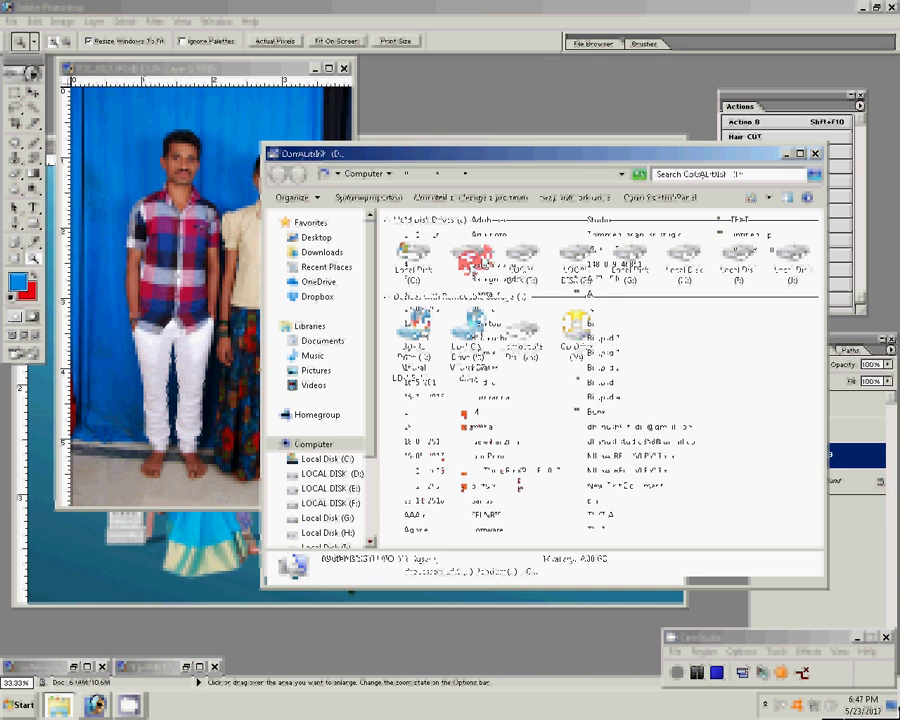
{"action": "key", "text": "Return"}
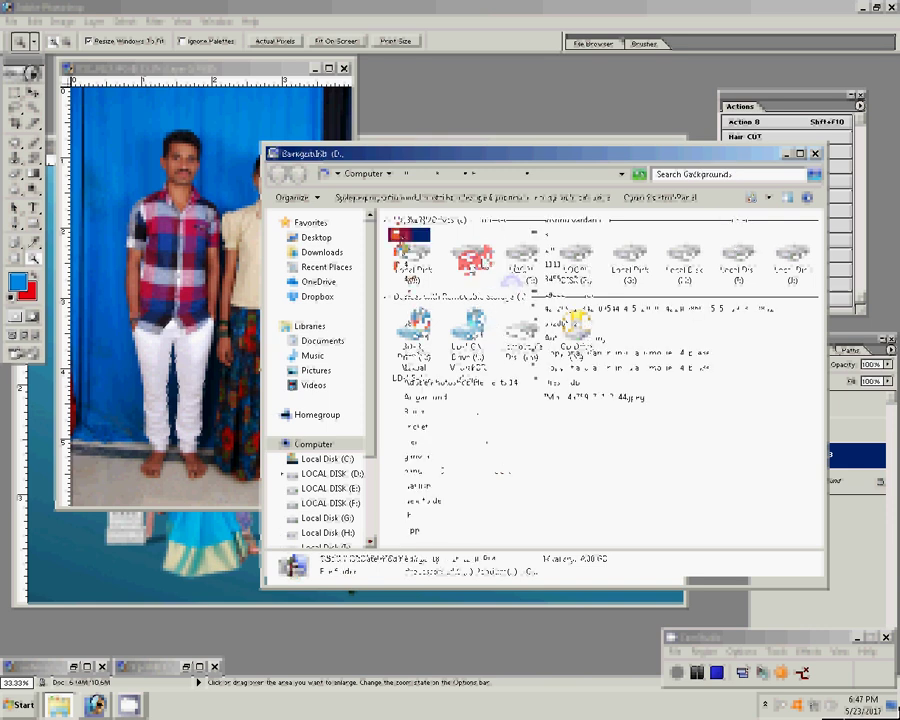
{"action": "double_click", "coordinate": [440, 342]}
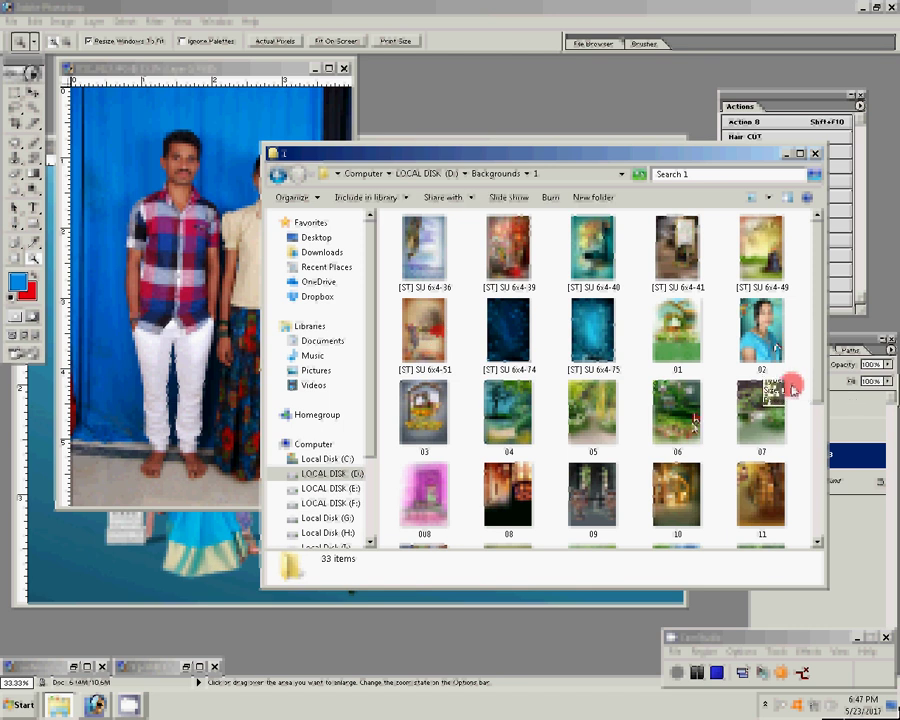
{"action": "mouse_move", "coordinate": [688, 415]}
{"action": "left_mouse_down"}
{"action": "mouse_move", "coordinate": [450, 460]}
{"action": "mouse_move", "coordinate": [350, 592]}
{"action": "left_mouse_up"}
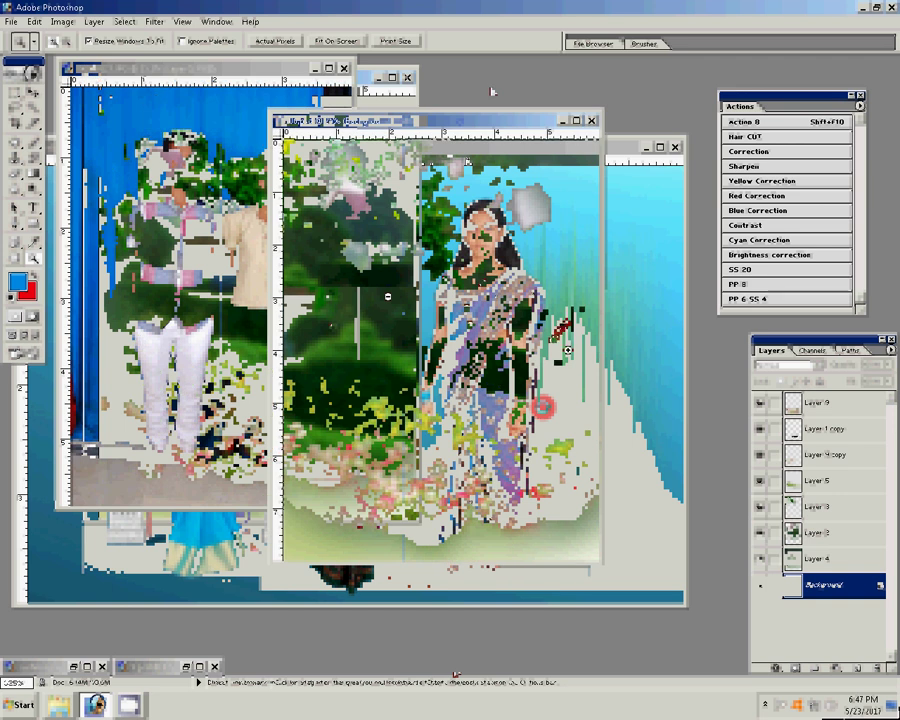
Flatten the layers and bring the garden document 06.psd forward.
{"action": "left_click", "coordinate": [43, 21]}
{"action": "left_click", "coordinate": [97, 28]}
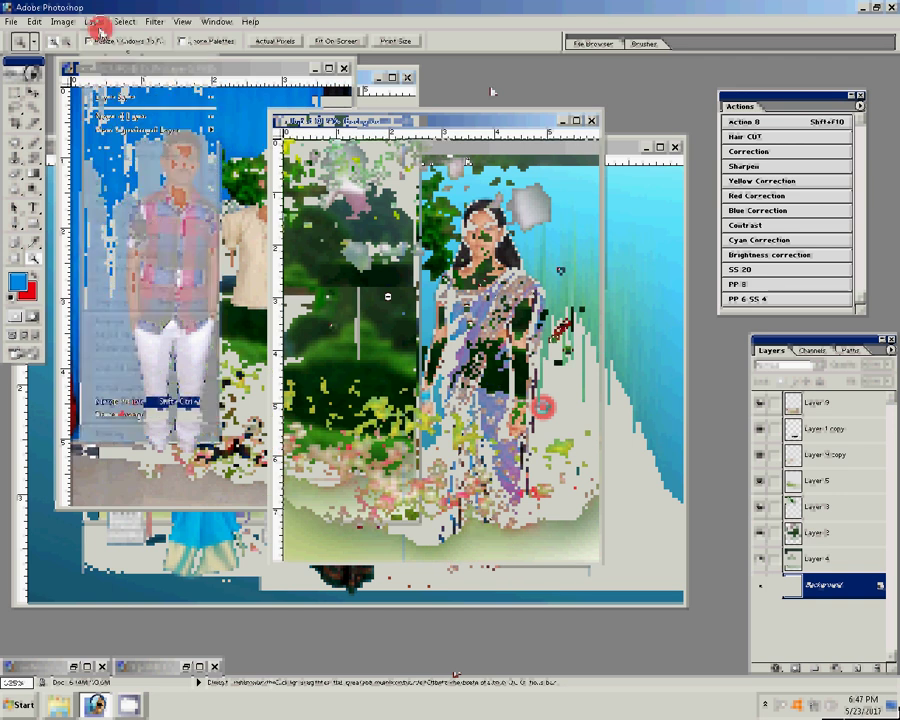
{"action": "left_click", "coordinate": [416, 356]}
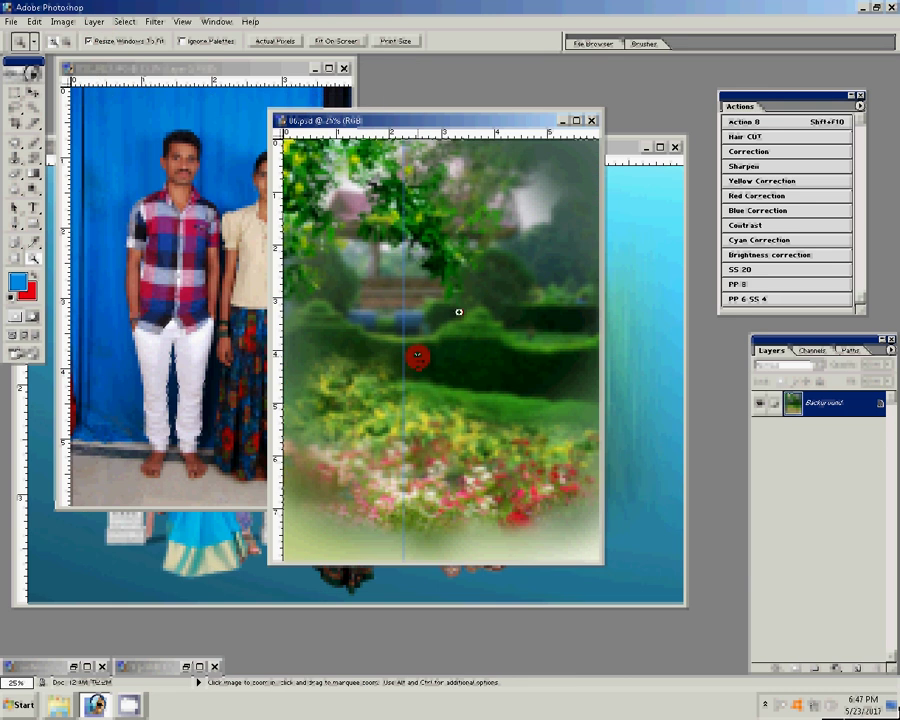
Resize 06.psd to 4 × 8 inches with Constrain Proportions turned off.
{"action": "left_click", "coordinate": [63, 21]}
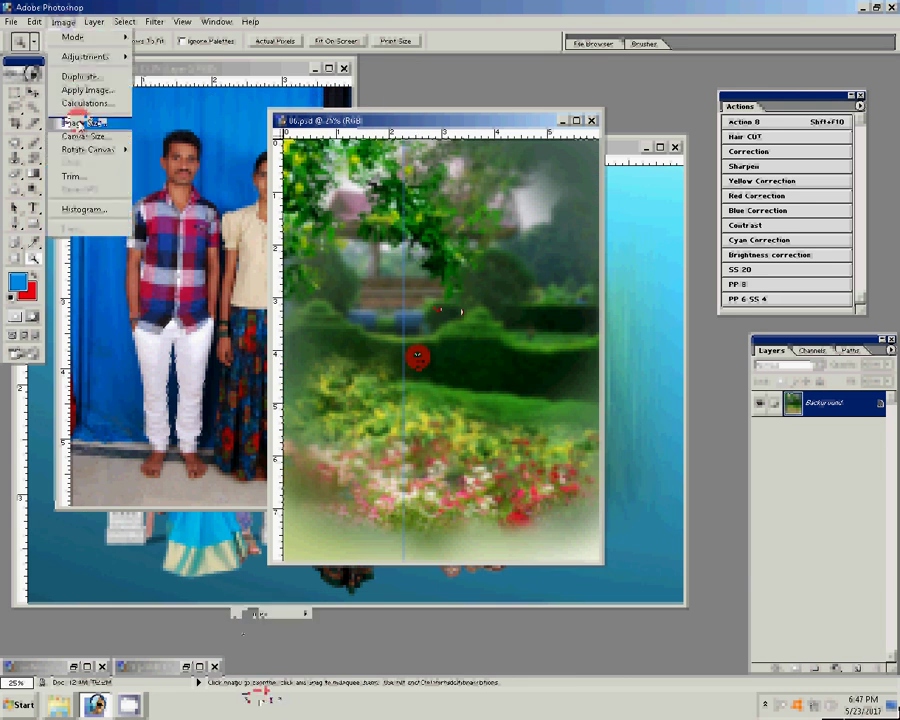
{"action": "left_click", "coordinate": [80, 122]}
{"action": "left_click", "coordinate": [263, 276]}
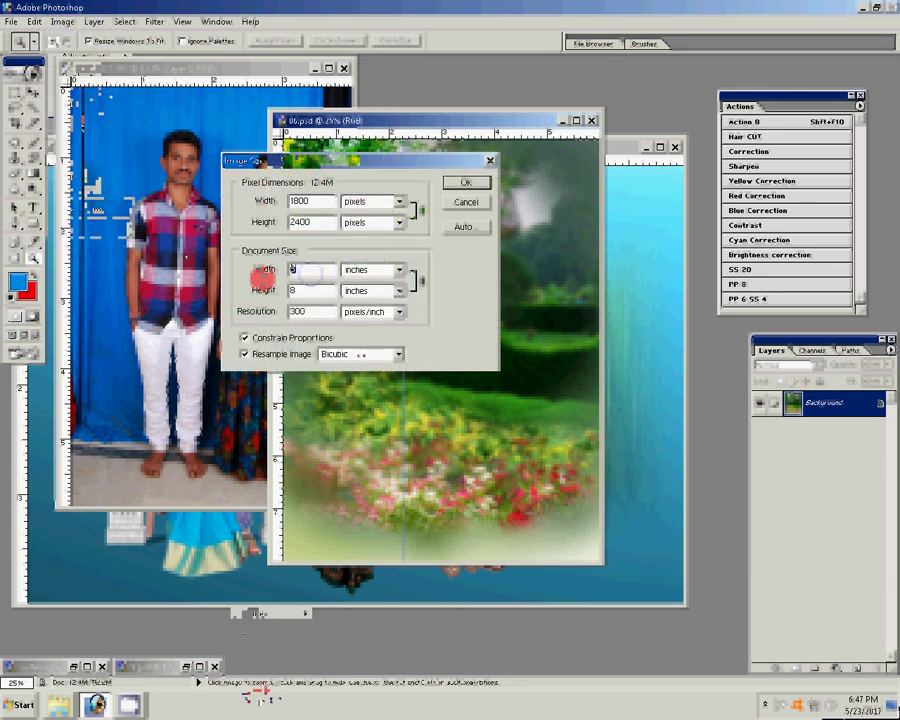
{"action": "type", "text": "4"}
{"action": "left_click", "coordinate": [257, 336]}
{"action": "double_click", "coordinate": [292, 290]}
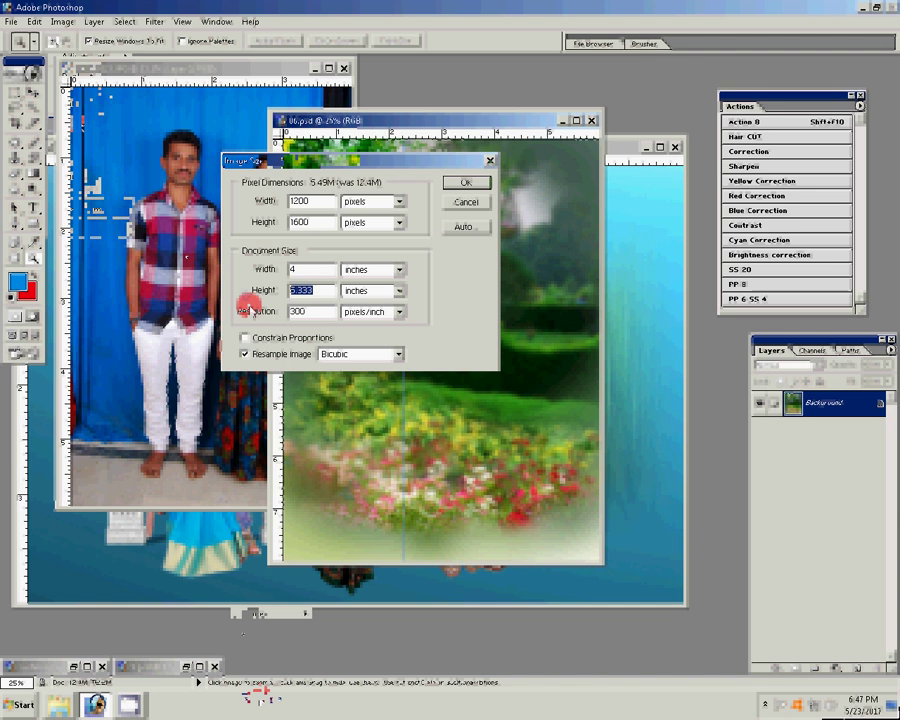
{"action": "type", "text": "8"}
{"action": "left_click", "coordinate": [458, 182]}
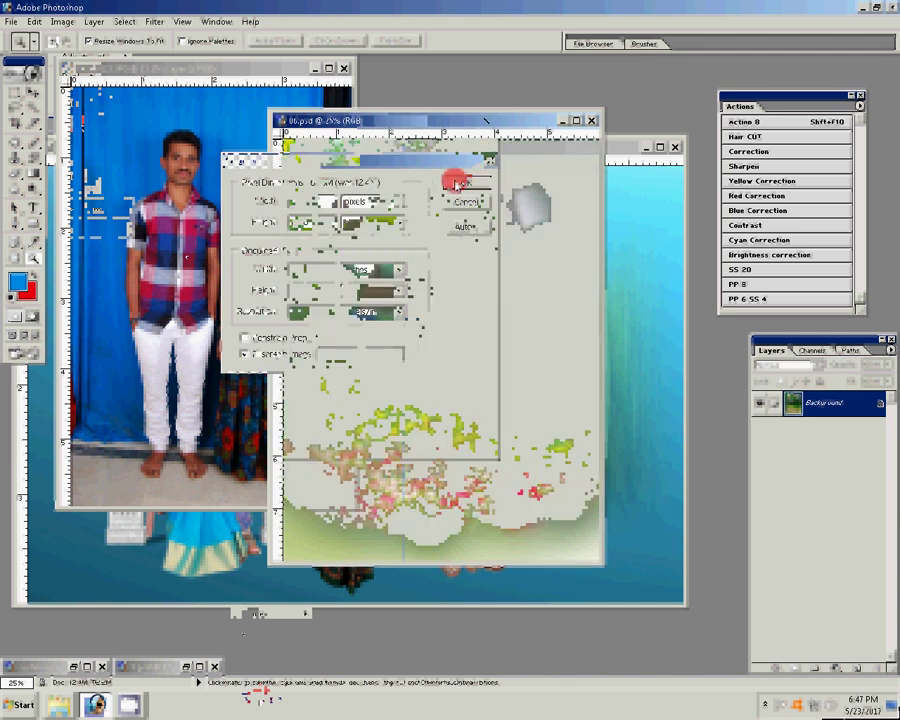
{"action": "left_click", "coordinate": [173, 228]}
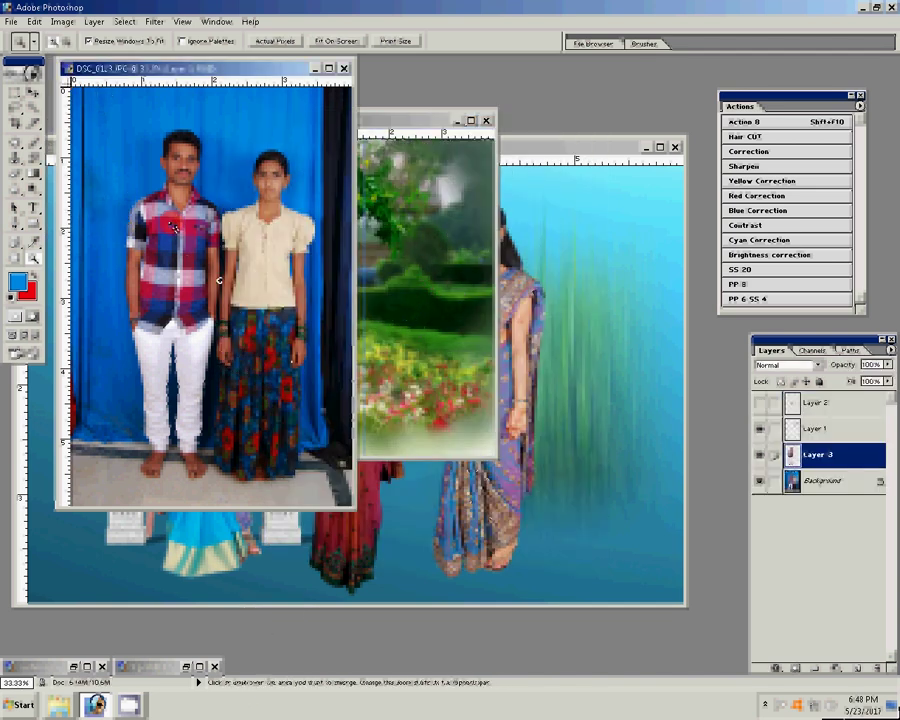
Copy the cut-out couple onto garden background 06 and bring up the women photo.
{"action": "key", "text": "v"}
{"action": "left_click_drag", "start_coordinate": [173, 228], "coordinate": [383, 283]}
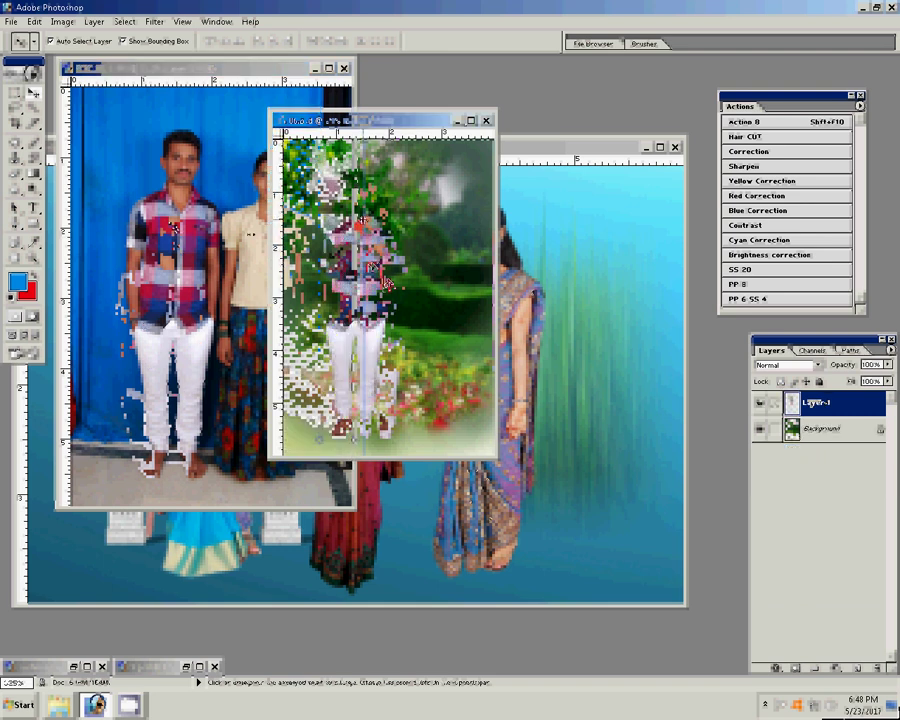
{"action": "left_click", "coordinate": [307, 583]}
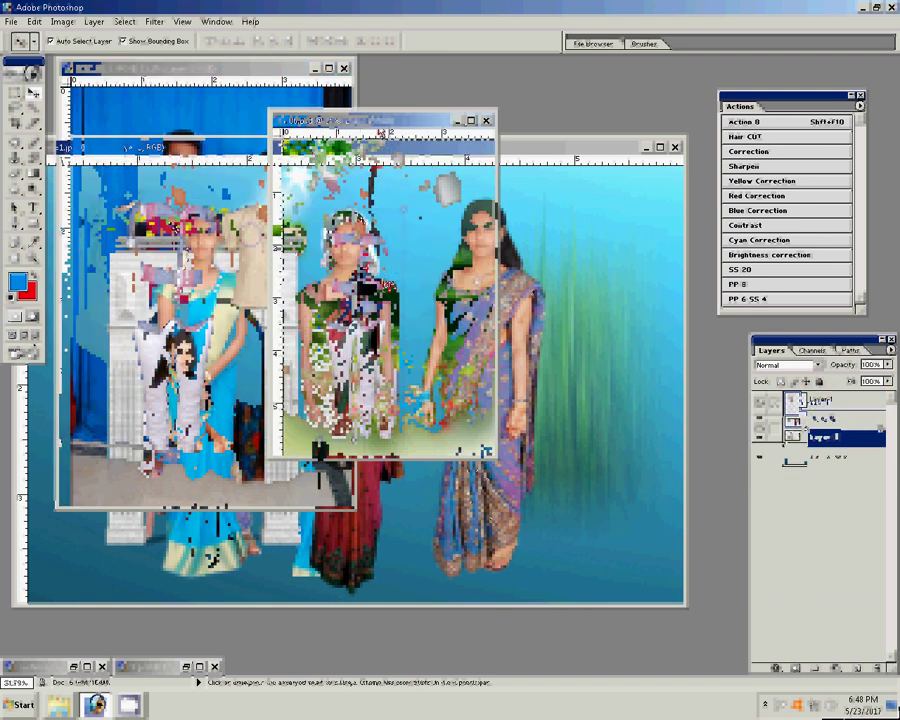
{"action": "left_click", "coordinate": [380, 120]}
{"action": "left_click", "coordinate": [396, 159]}
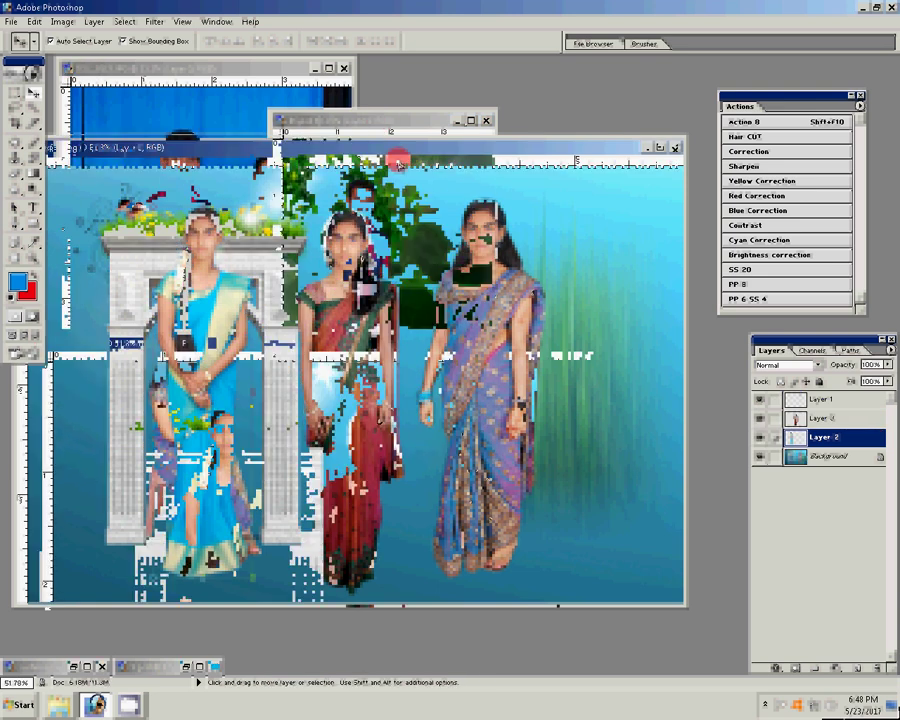
Bring the woman's layer to the top and rotate her slightly upright.
{"action": "key", "text": "ctrl+shift+bracketright"}
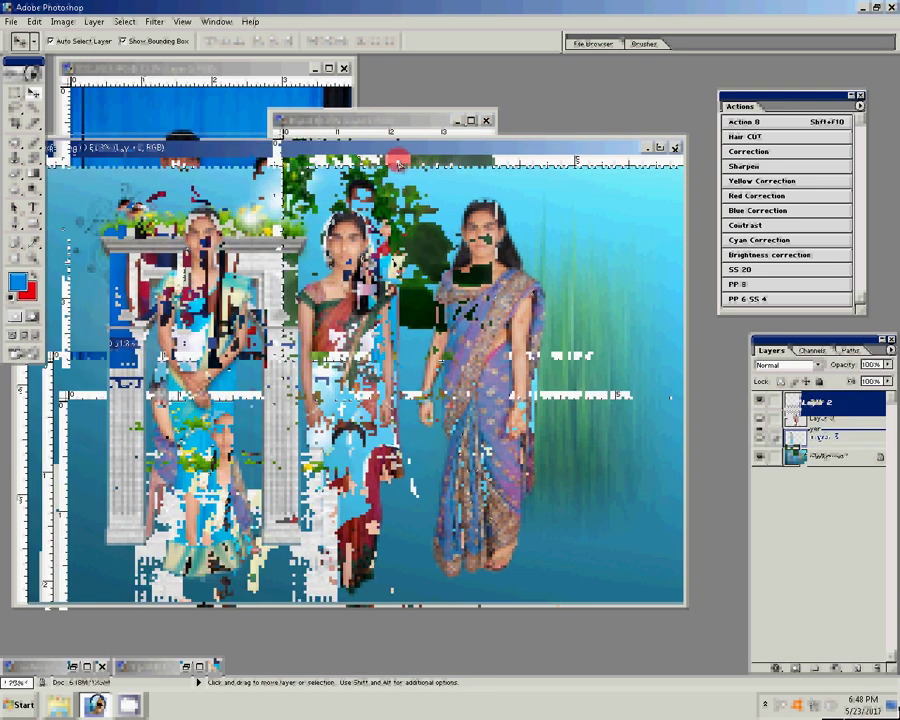
{"action": "key", "text": "ctrl+t"}
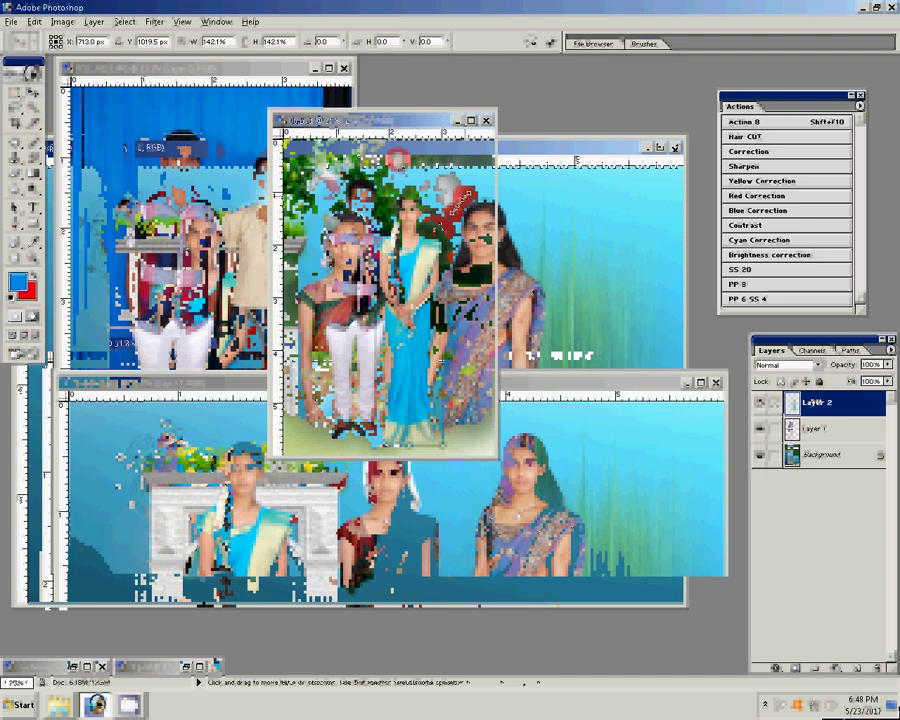
{"action": "left_click_drag", "start_coordinate": [470, 215], "coordinate": [466, 200]}
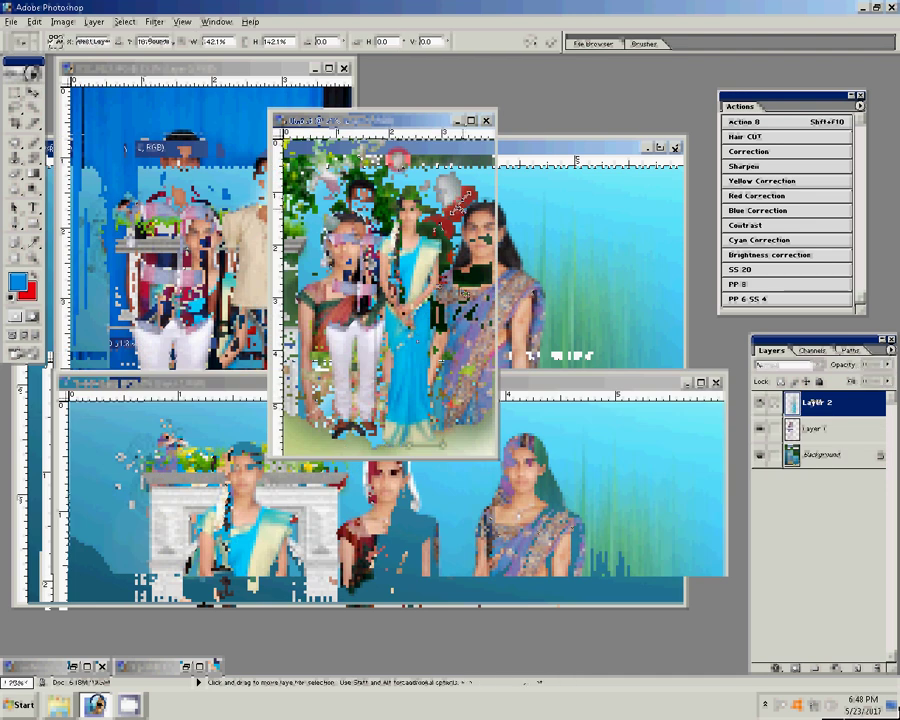
{"action": "key", "text": "Return"}
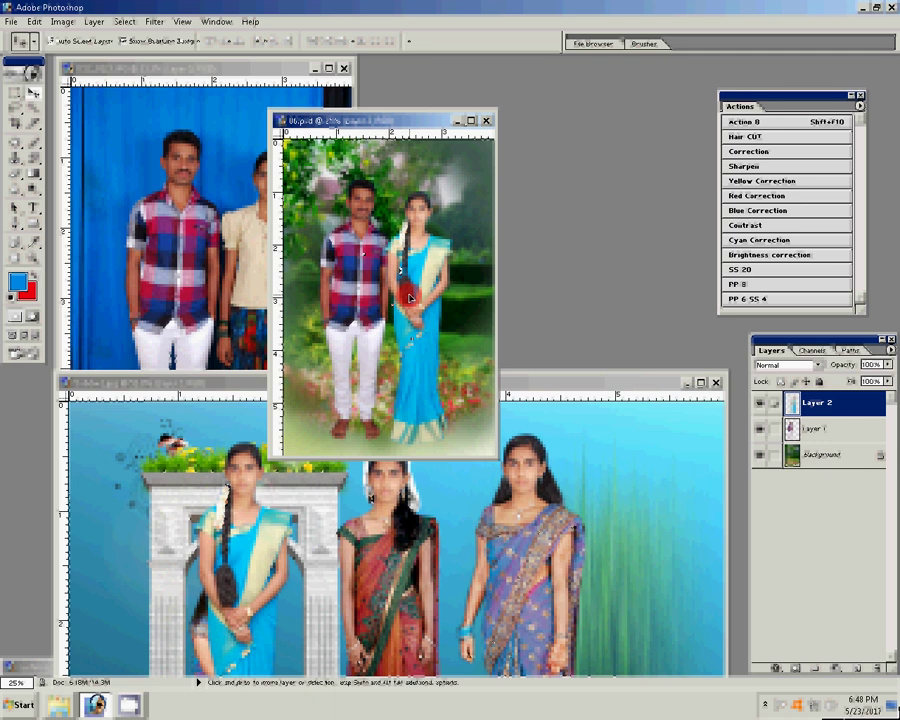
Brighten the man's layer with Levels, raising the midtones and lowering the white point.
{"action": "left_click", "coordinate": [409, 298]}
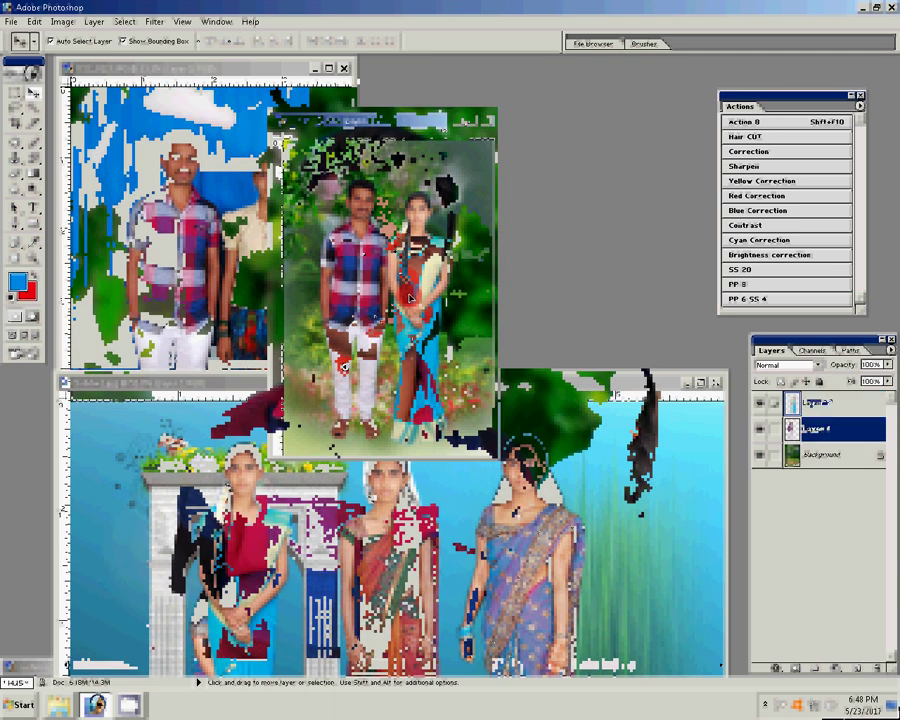
{"action": "key", "text": "ctrl+l"}
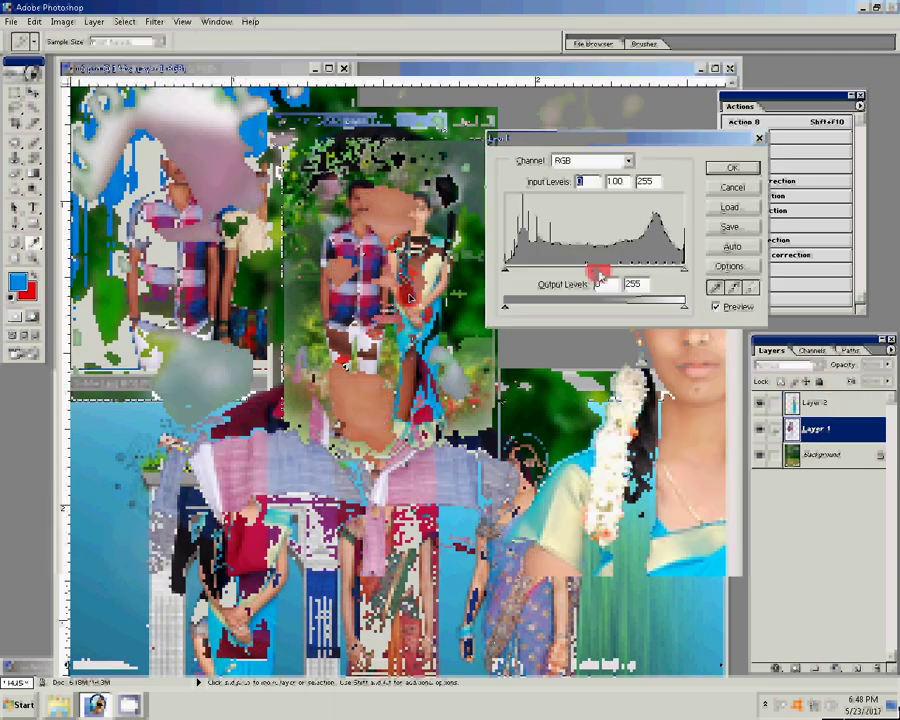
{"action": "left_click_drag", "start_coordinate": [588, 270], "coordinate": [572, 270]}
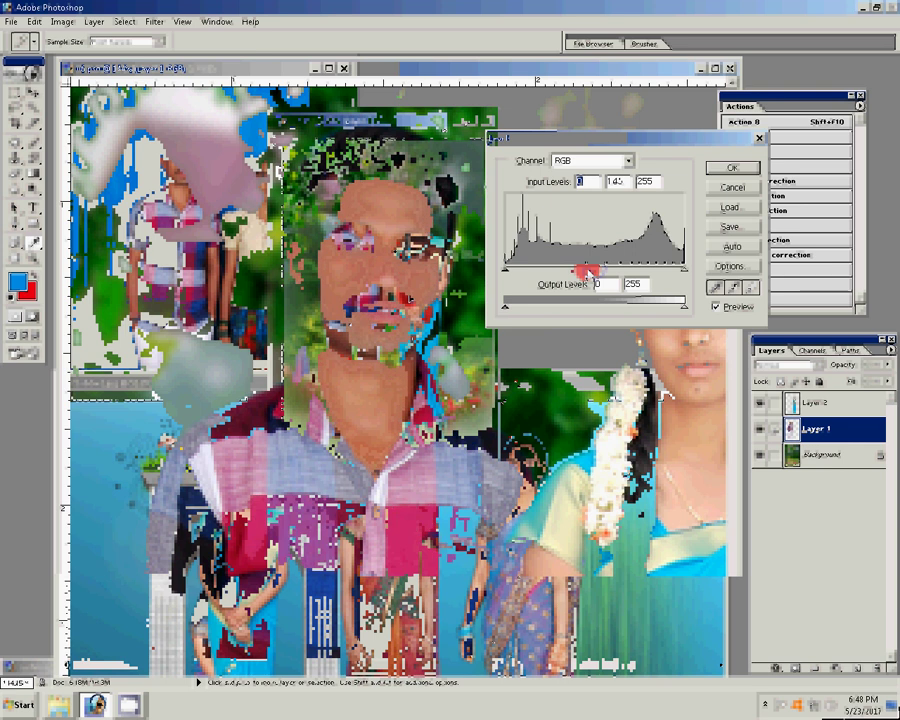
{"action": "left_click_drag", "start_coordinate": [665, 275], "coordinate": [652, 262]}
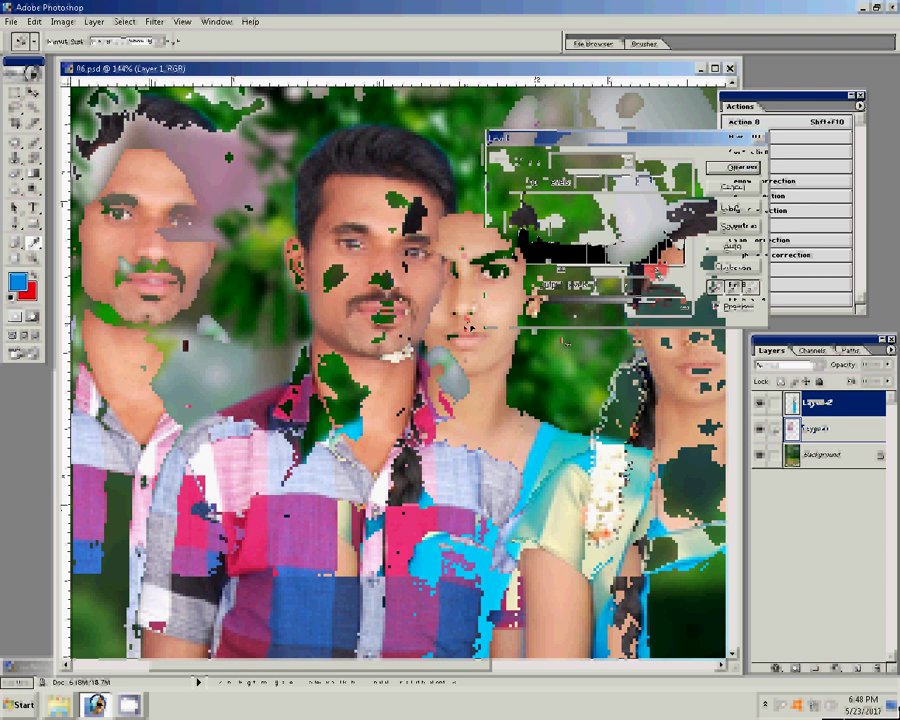
Shift the woman's highlights toward magenta and midtones toward yellow with Color Balance.
{"action": "left_click", "coordinate": [627, 234]}
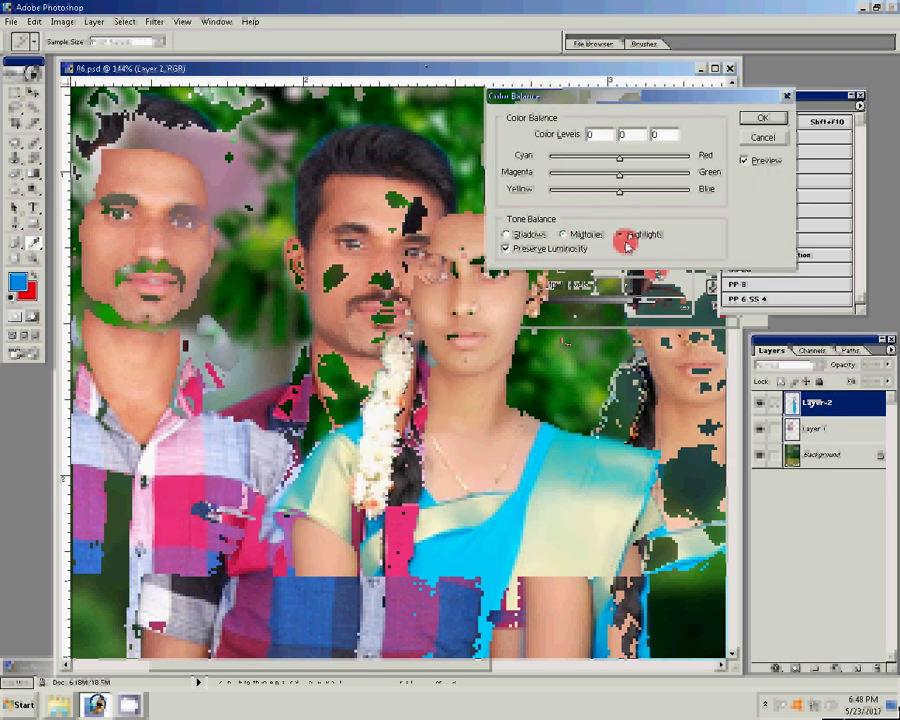
{"action": "left_click_drag", "start_coordinate": [636, 172], "coordinate": [607, 174]}
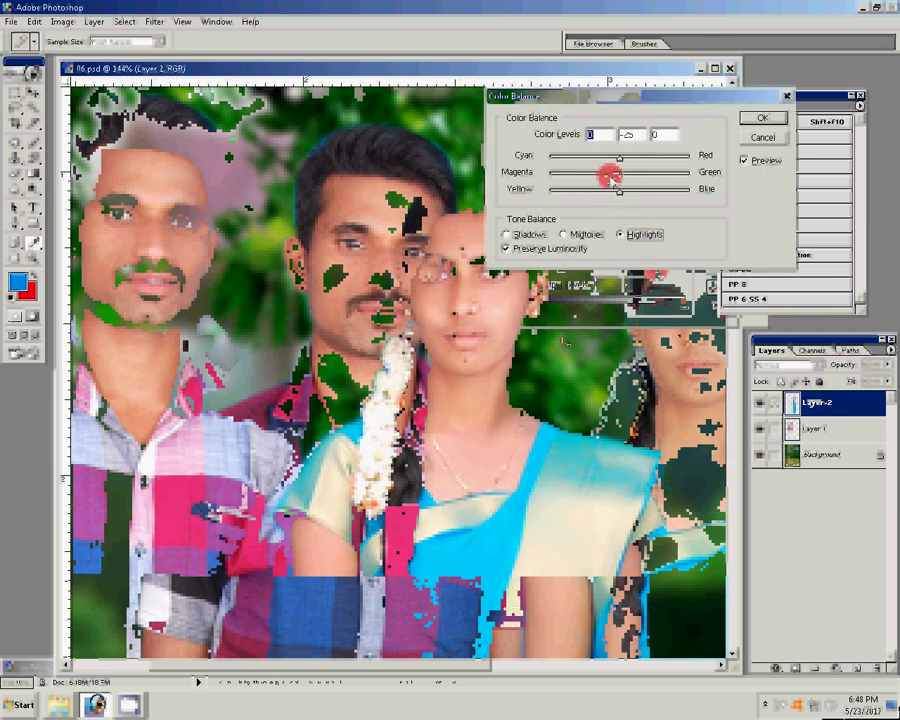
{"action": "left_click", "coordinate": [762, 118]}
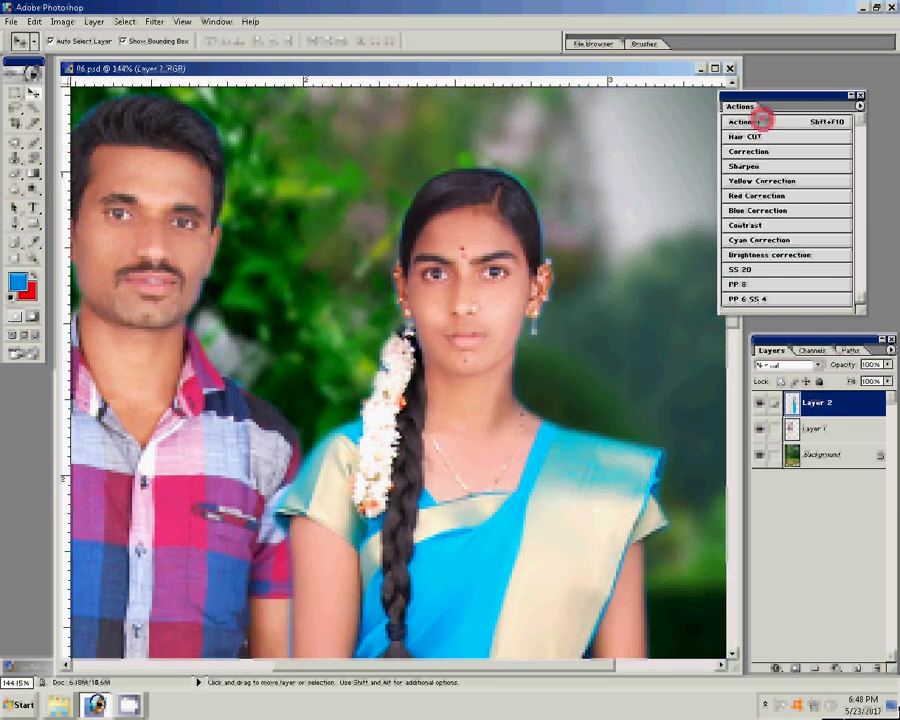
{"action": "left_click", "coordinate": [762, 120]}
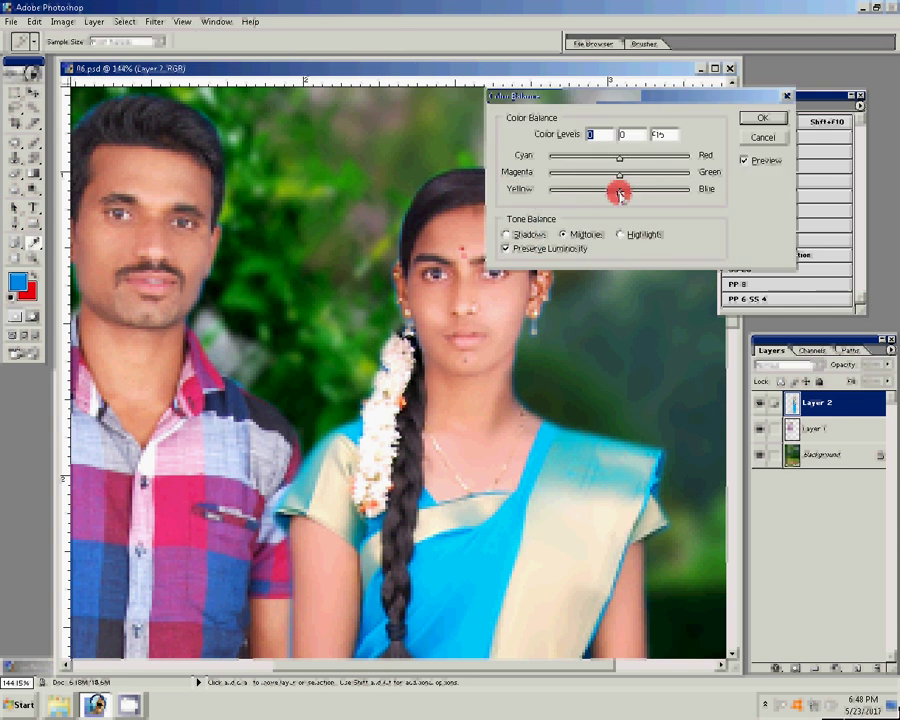
{"action": "left_click_drag", "start_coordinate": [620, 194], "coordinate": [600, 195]}
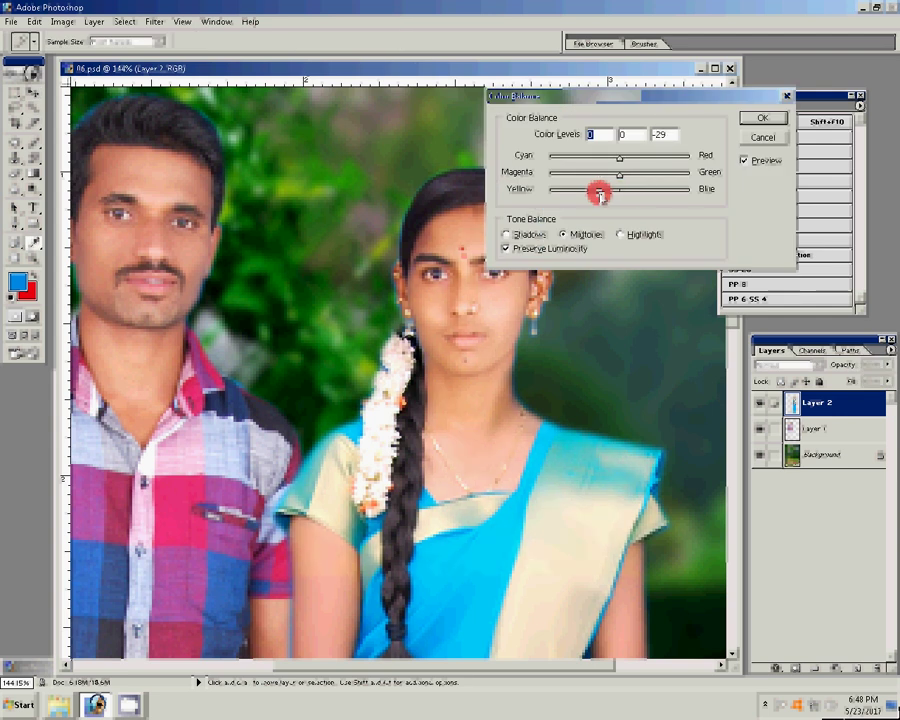
{"action": "left_click", "coordinate": [762, 119]}
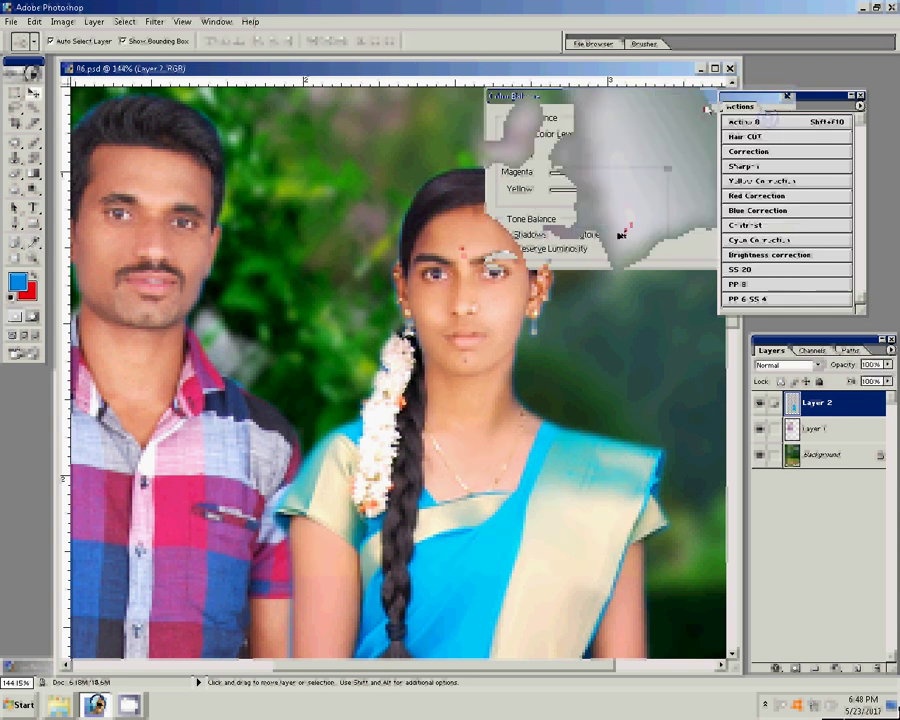
Darken the woman's midtones slightly with Levels.
{"action": "key", "text": "ctrl+l"}
{"action": "left_click_drag", "start_coordinate": [598, 269], "coordinate": [607, 270]}
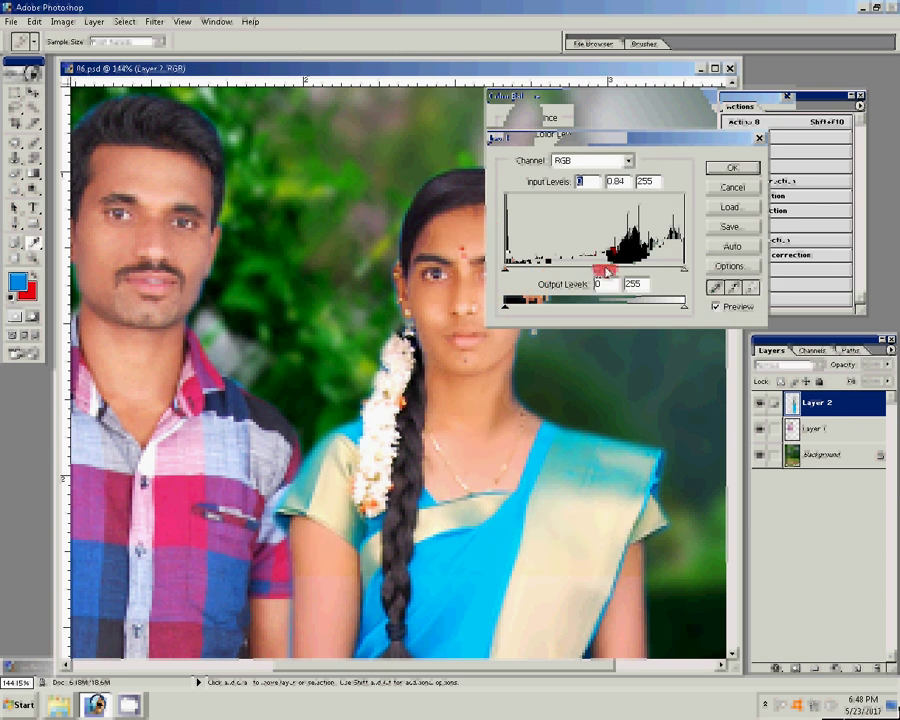
{"action": "left_click", "coordinate": [736, 168]}
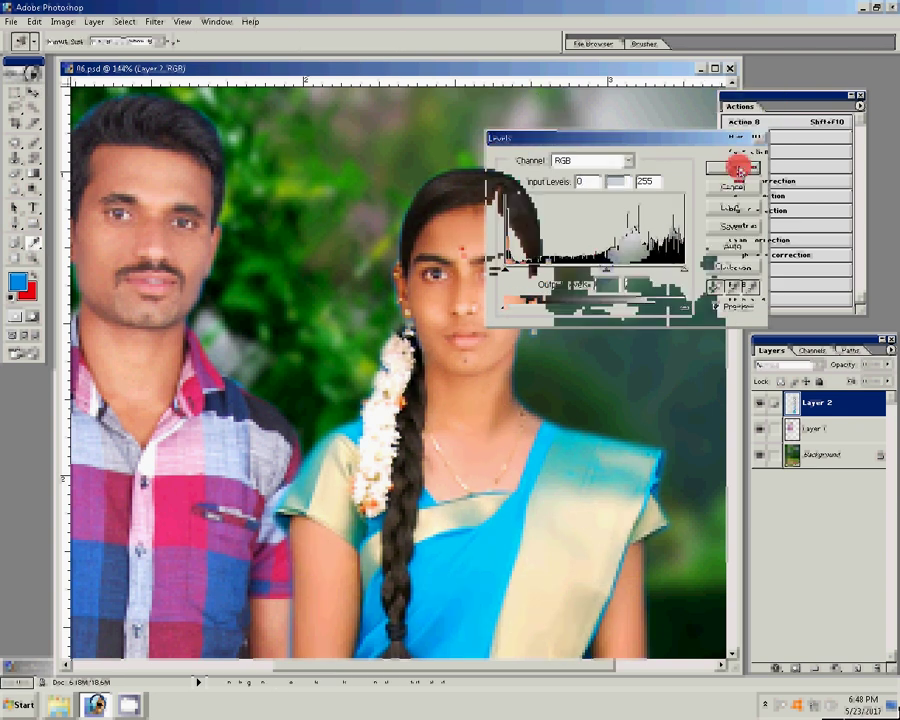
{"action": "key", "text": "ctrl+b"}
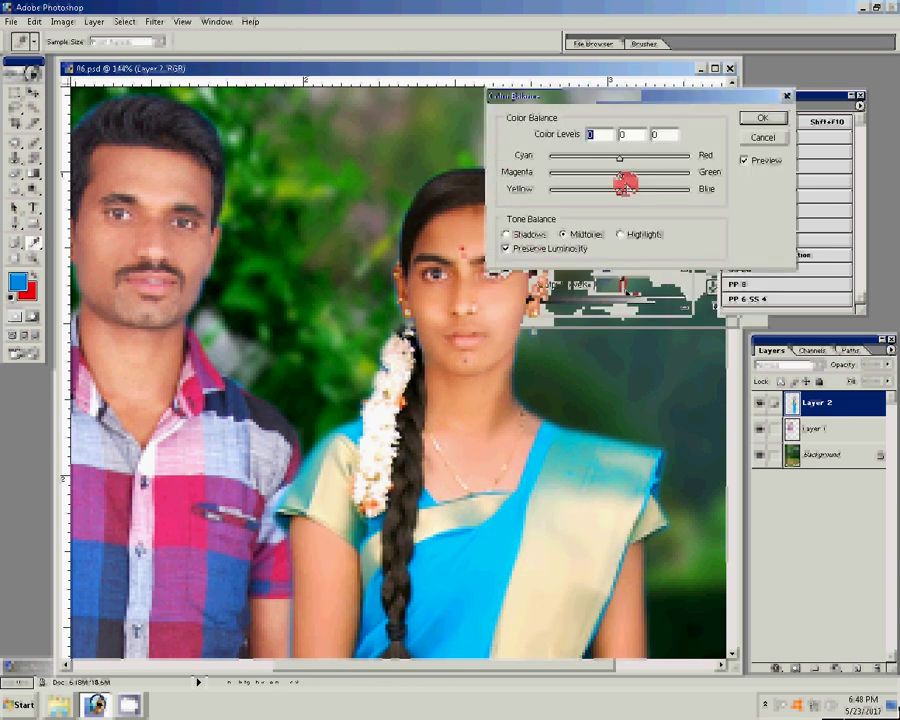
{"action": "key", "text": "Tab"}
{"action": "key", "text": "Return"}
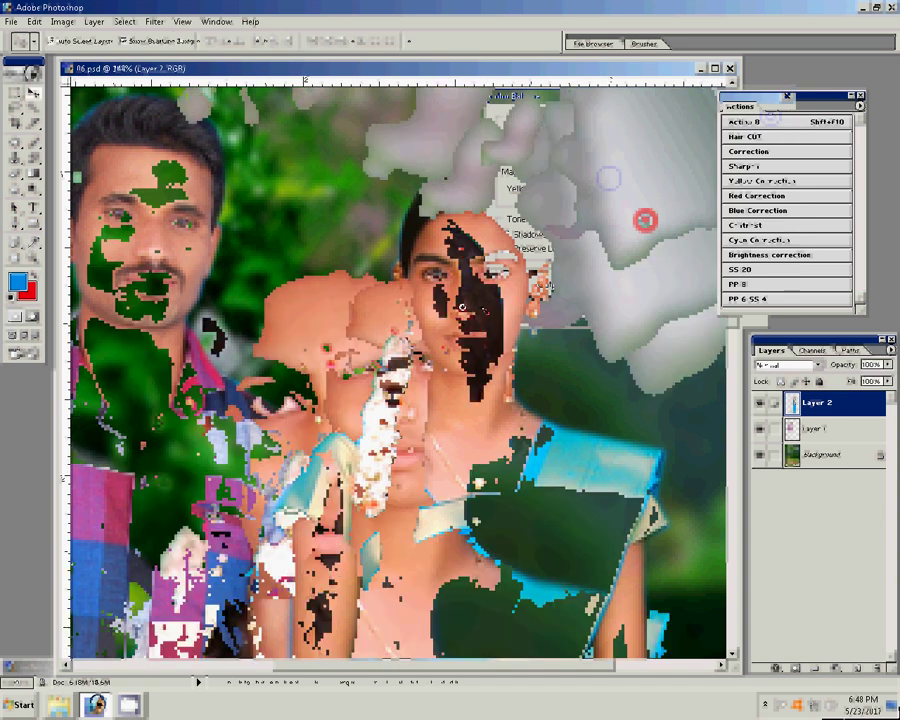
{"action": "key", "text": "b"}
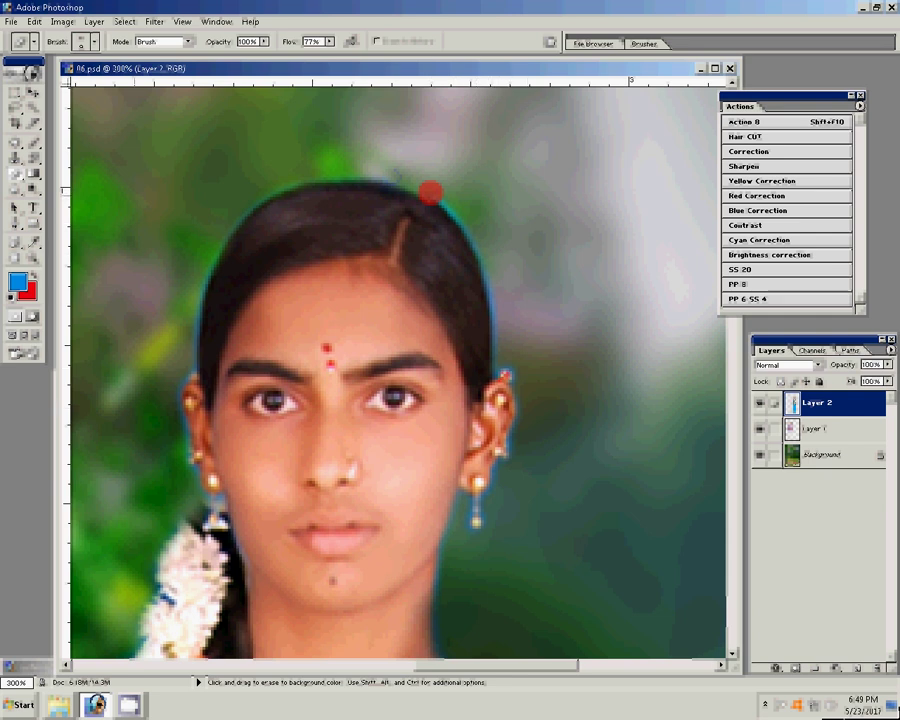
Try erasing fringe at the woman's ear and earring, undo both, and move to the garland.
{"action": "left_click_drag", "start_coordinate": [495, 400], "coordinate": [499, 415]}
{"action": "key", "text": "ctrl+z"}
{"action": "left_click", "coordinate": [477, 487]}
{"action": "key", "text": "ctrl+z"}
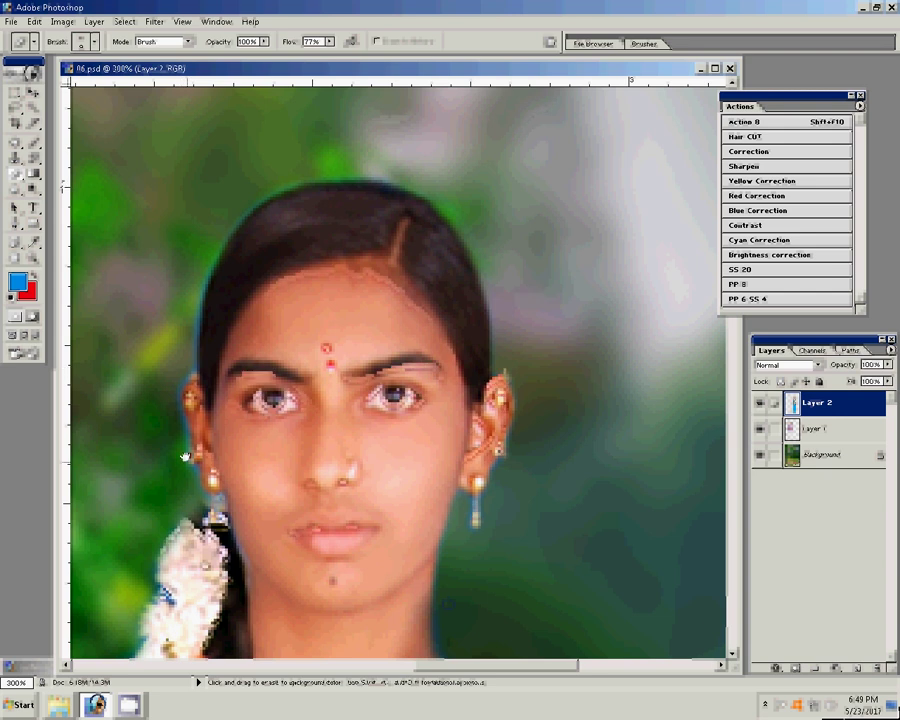
{"action": "scroll", "coordinate": [400, 370], "scroll_direction": "down", "scroll_amount": 5}
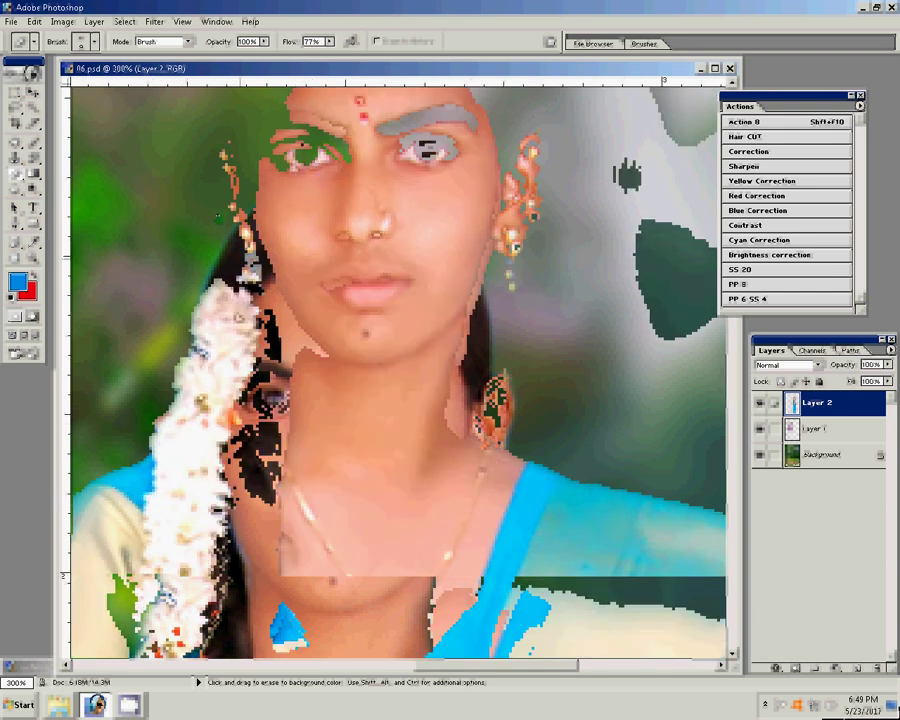
{"action": "left_click_drag", "start_coordinate": [320, 480], "coordinate": [415, 375]}
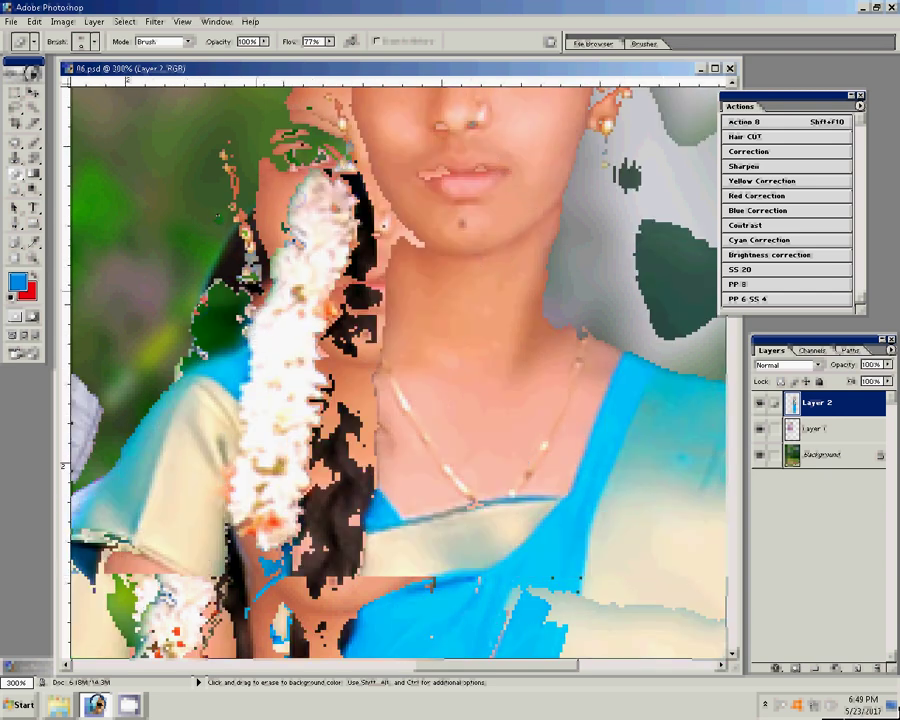
Fit the image on screen and make the garden Background layer active.
{"action": "key", "text": "z"}
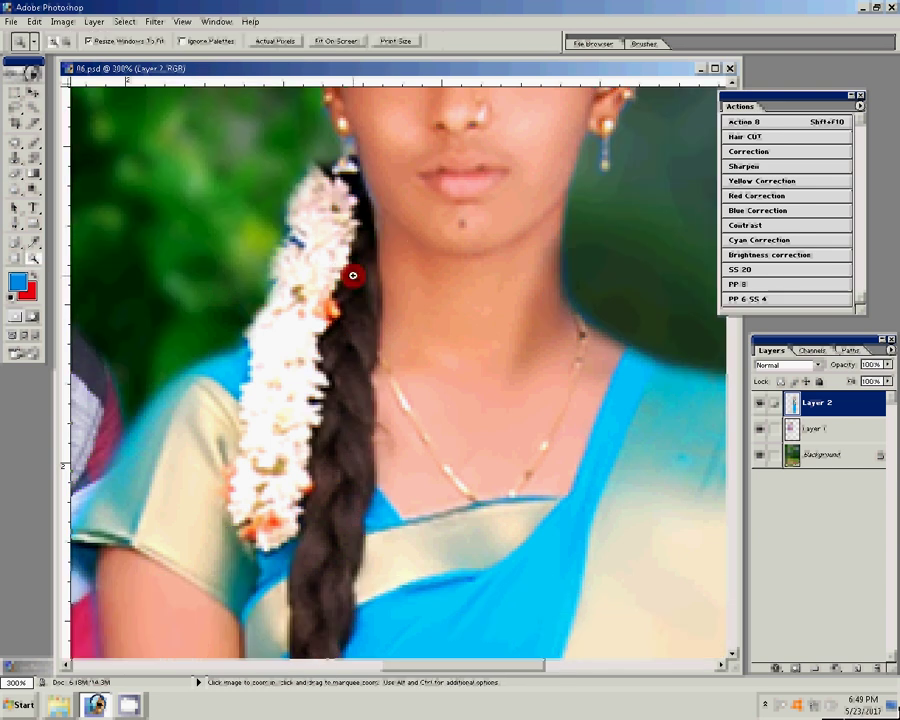
{"action": "right_click", "coordinate": [368, 287]}
{"action": "left_click", "coordinate": [380, 293]}
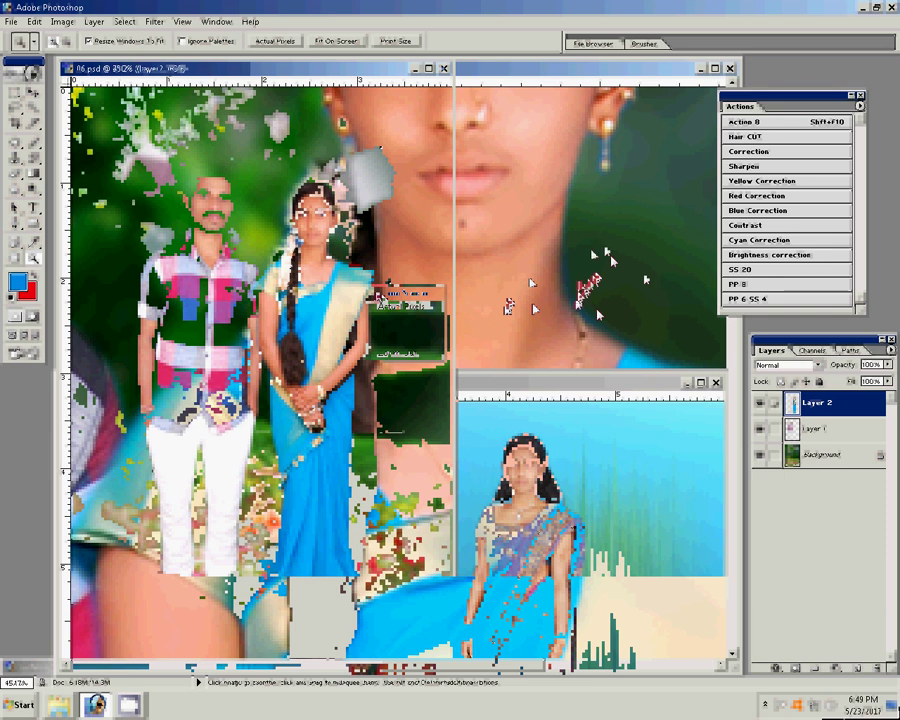
{"action": "left_click", "coordinate": [575, 304]}
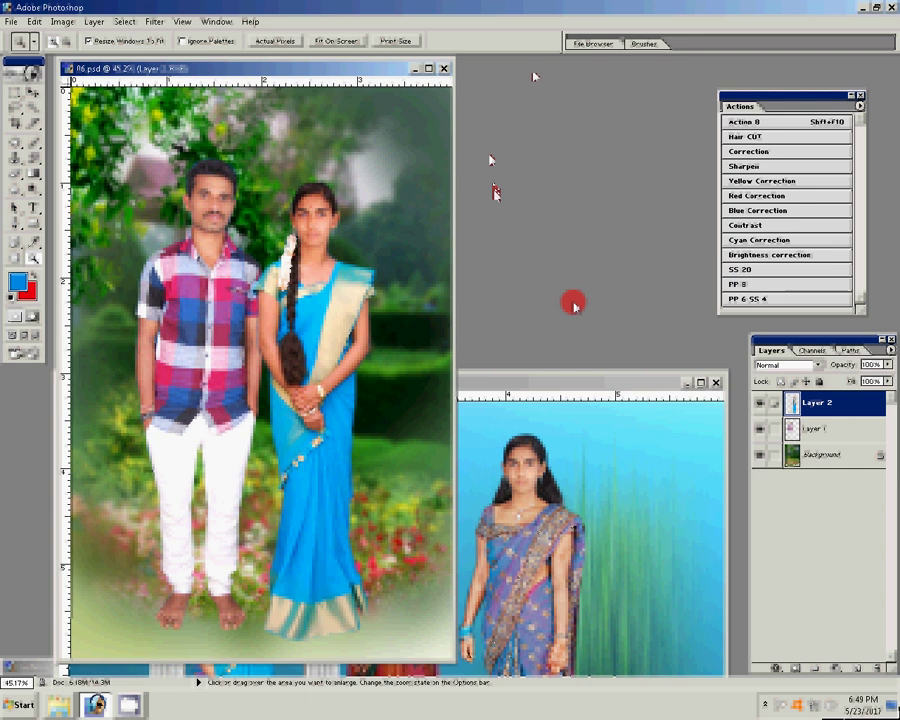
{"action": "left_click", "coordinate": [808, 137]}
{"action": "left_click", "coordinate": [845, 528]}
{"action": "left_click", "coordinate": [822, 455]}
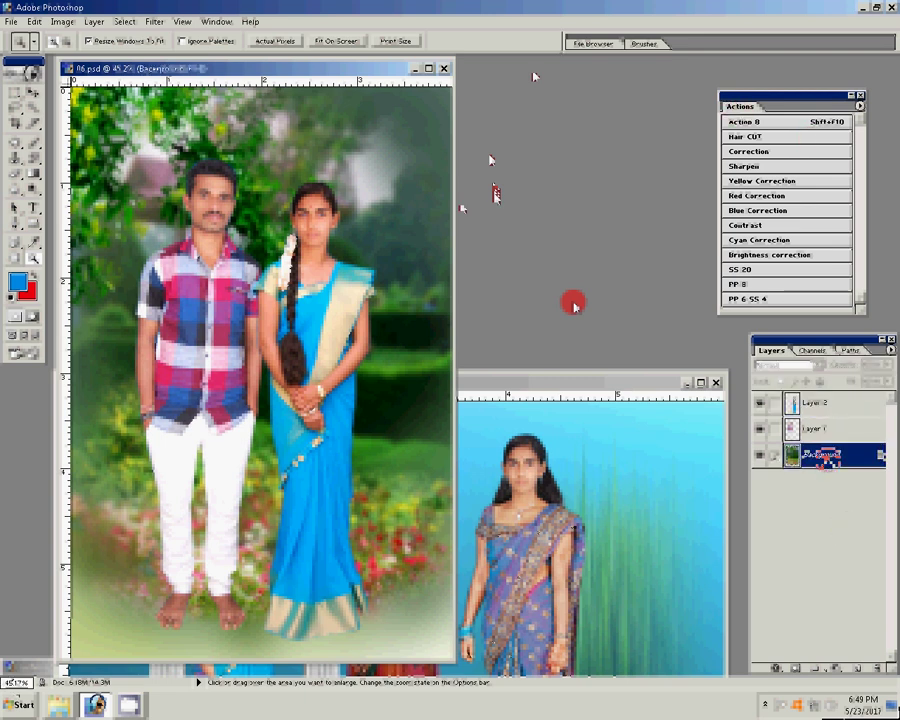
Darken the garden background's midtones with Levels, gray slider at 0.80.
{"action": "key", "text": "ctrl+l"}
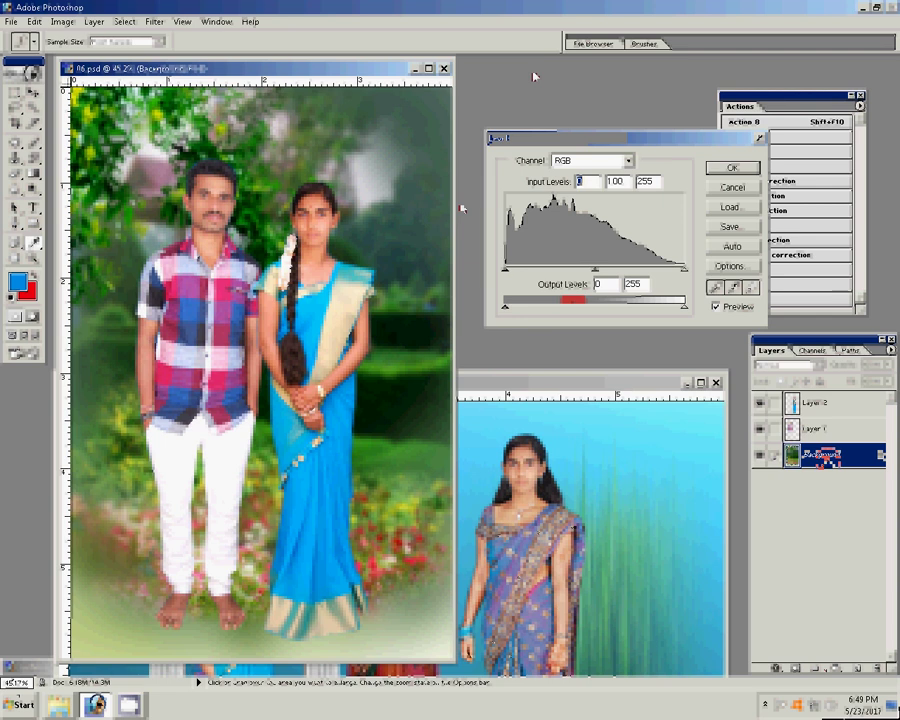
{"action": "left_click_drag", "start_coordinate": [595, 269], "coordinate": [610, 269]}
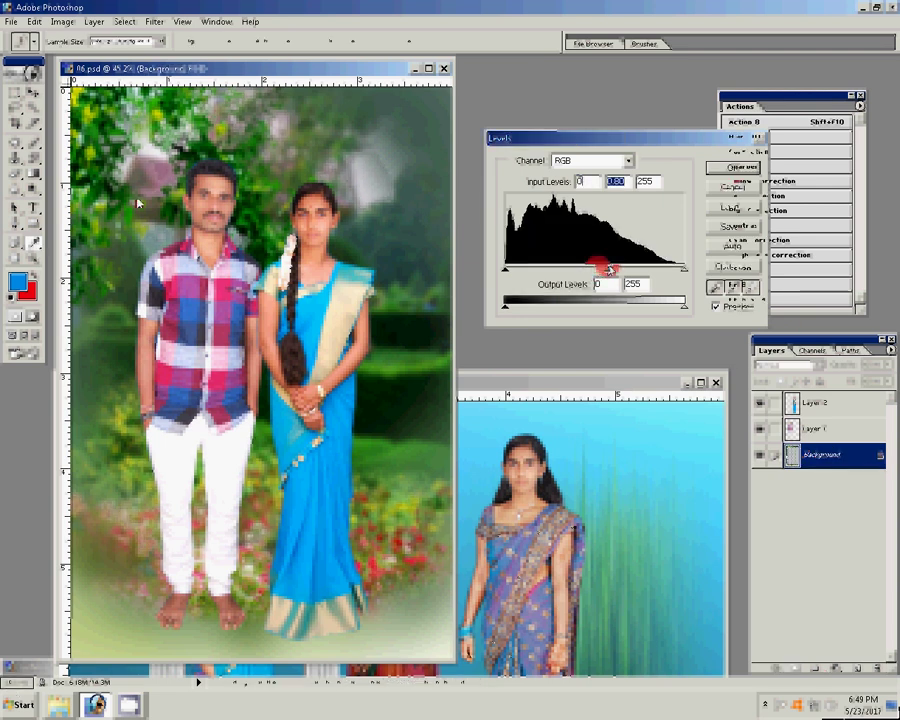
{"action": "left_click", "coordinate": [397, 320]}
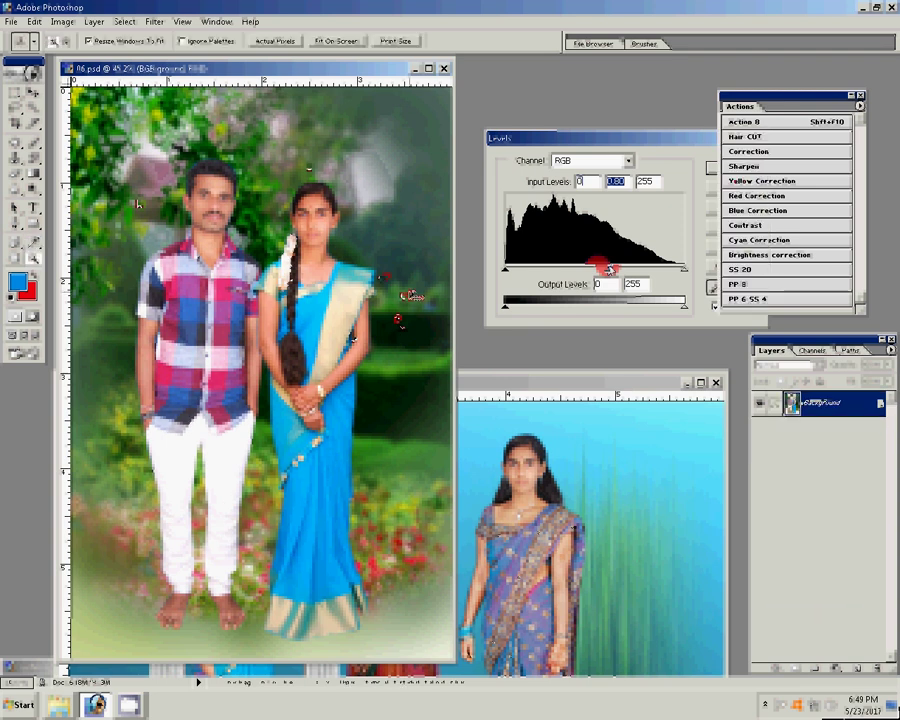
{"action": "key", "text": "Return"}
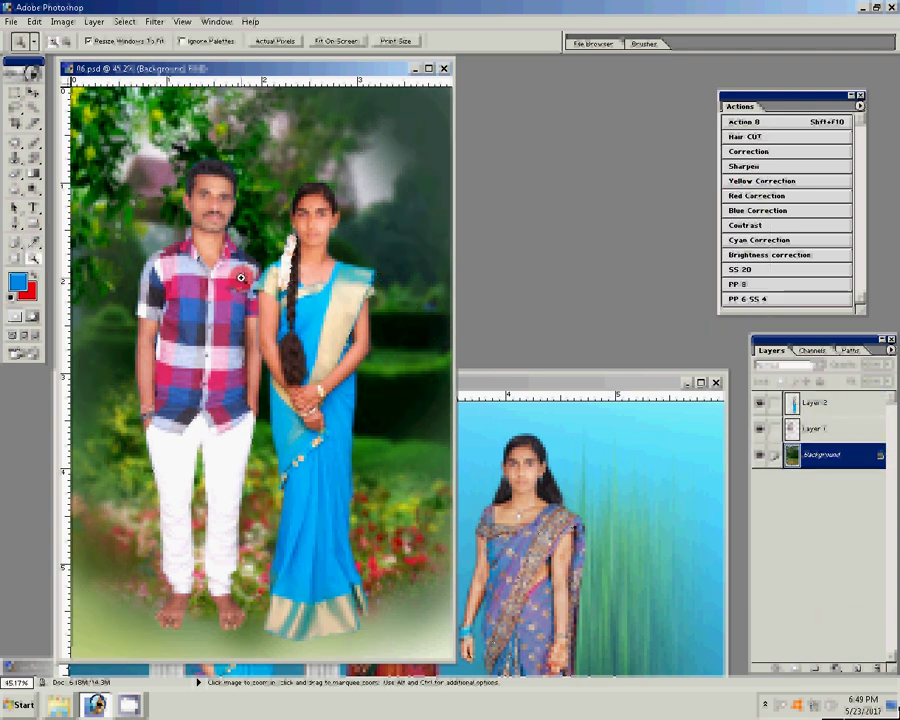
{"action": "left_click", "coordinate": [815, 402]}
Erase the blue fringe along the man's arm edge with the Background Eraser.
{"action": "key", "text": "v"}
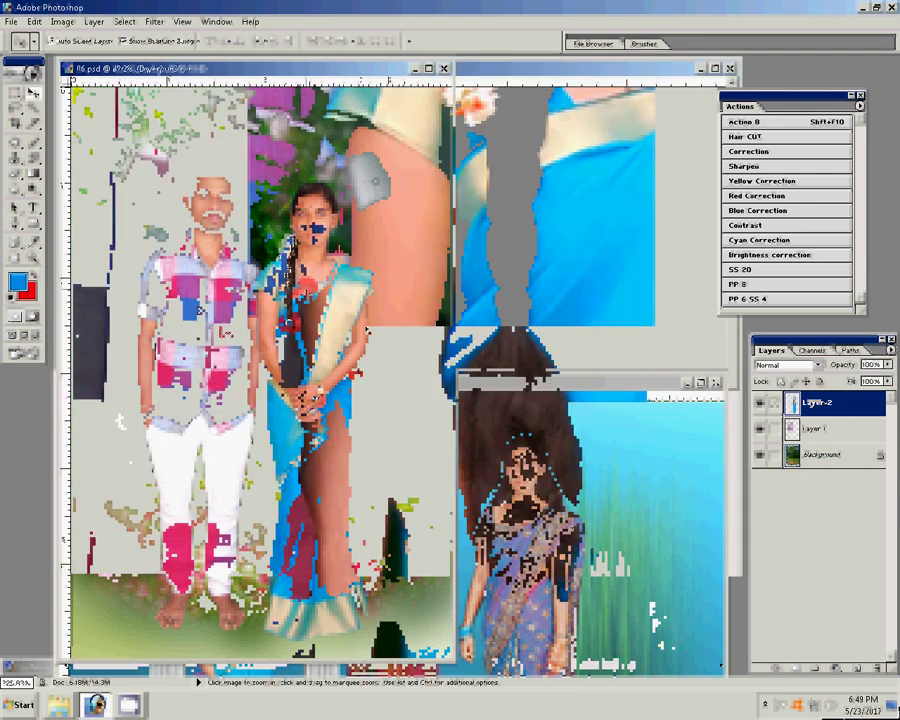
{"action": "key", "text": "b"}
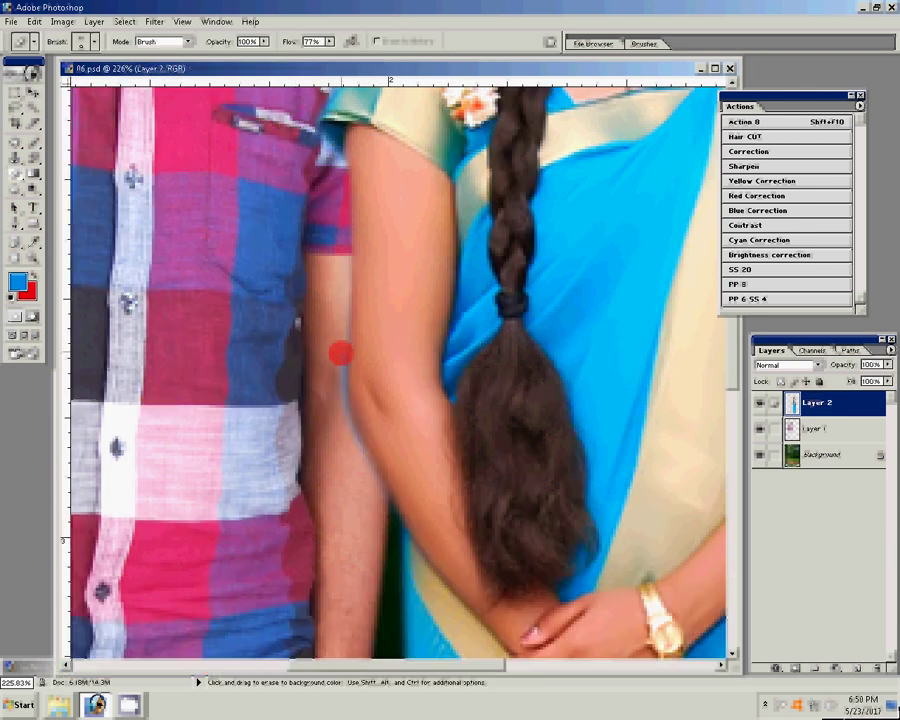
{"action": "left_click_drag", "start_coordinate": [340, 352], "coordinate": [341, 413]}
{"action": "left_click", "coordinate": [420, 452]}
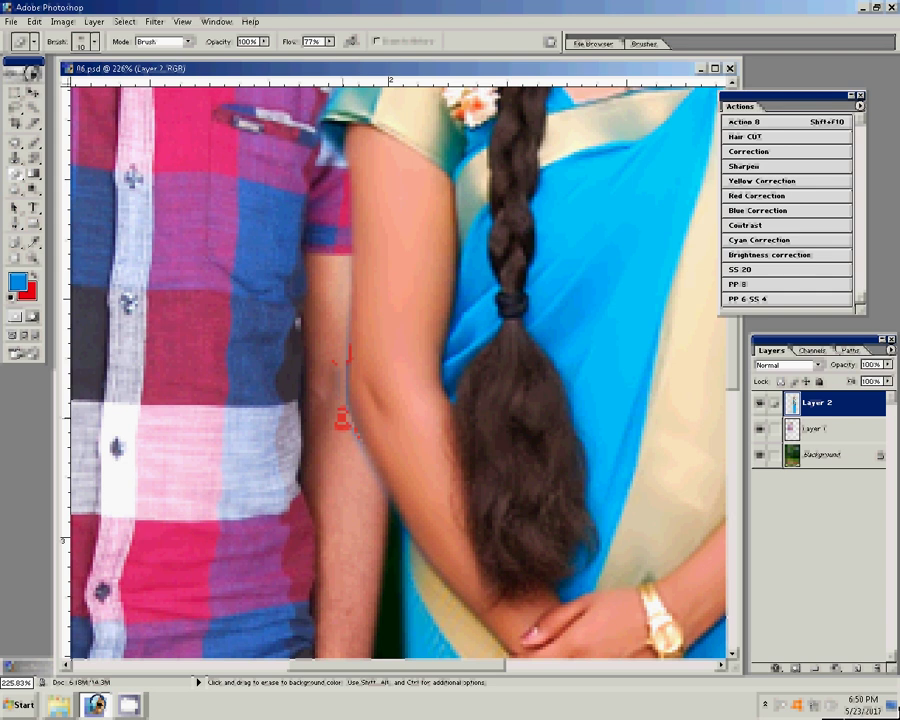
{"action": "left_click", "coordinate": [374, 497]}
{"action": "left_click_drag", "start_coordinate": [343, 342], "coordinate": [371, 485]}
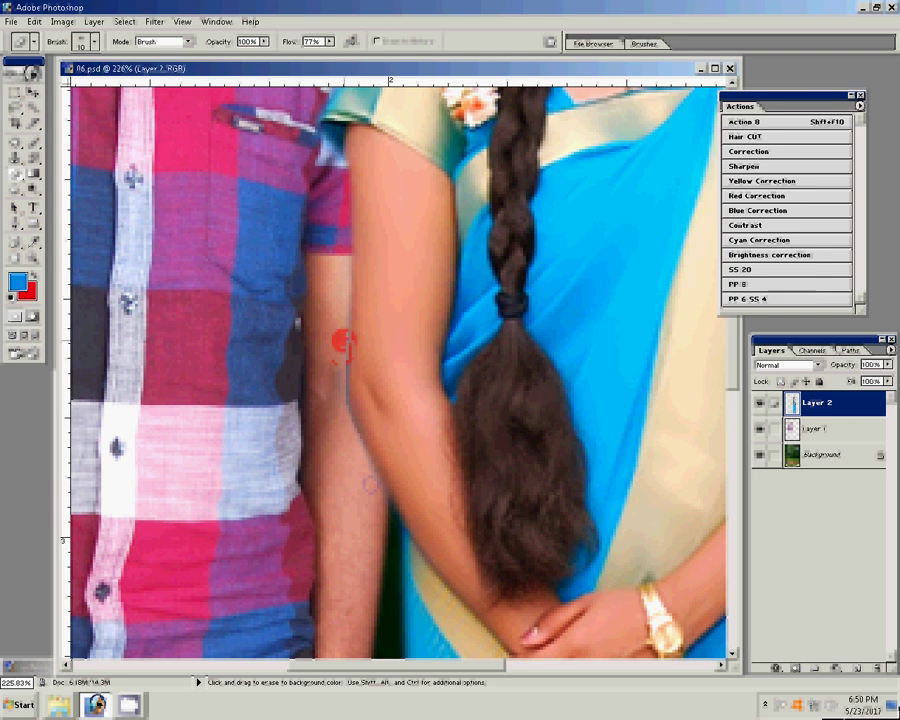
{"action": "left_click", "coordinate": [353, 291]}
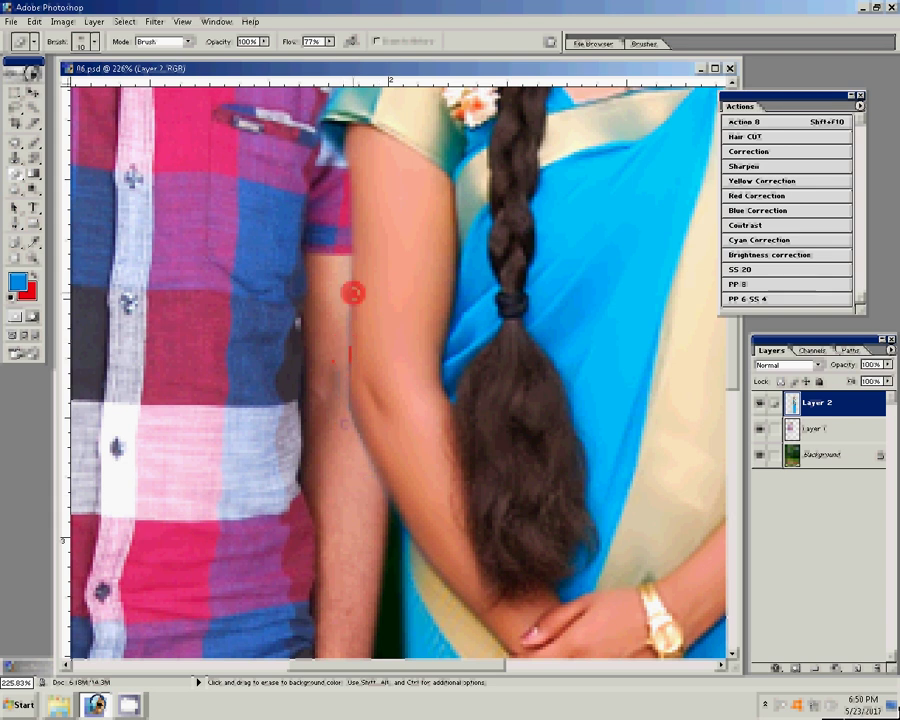
{"action": "key", "text": "z"}
{"action": "left_click", "coordinate": [418, 322]}
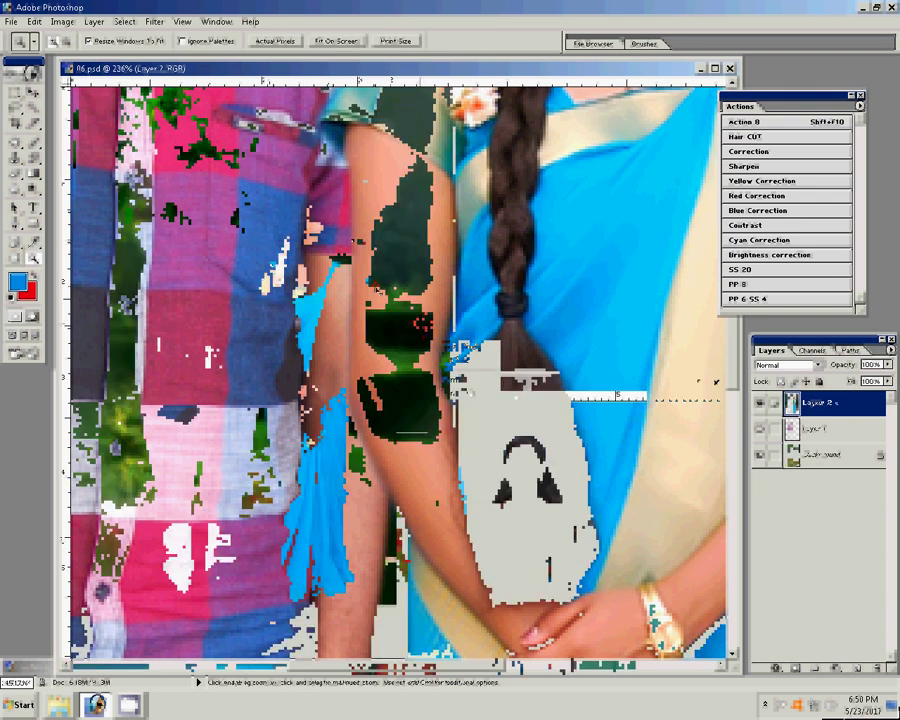
Darken the flattened photo's midtones to 0.82 with Levels.
{"action": "key", "text": "ctrl+l"}
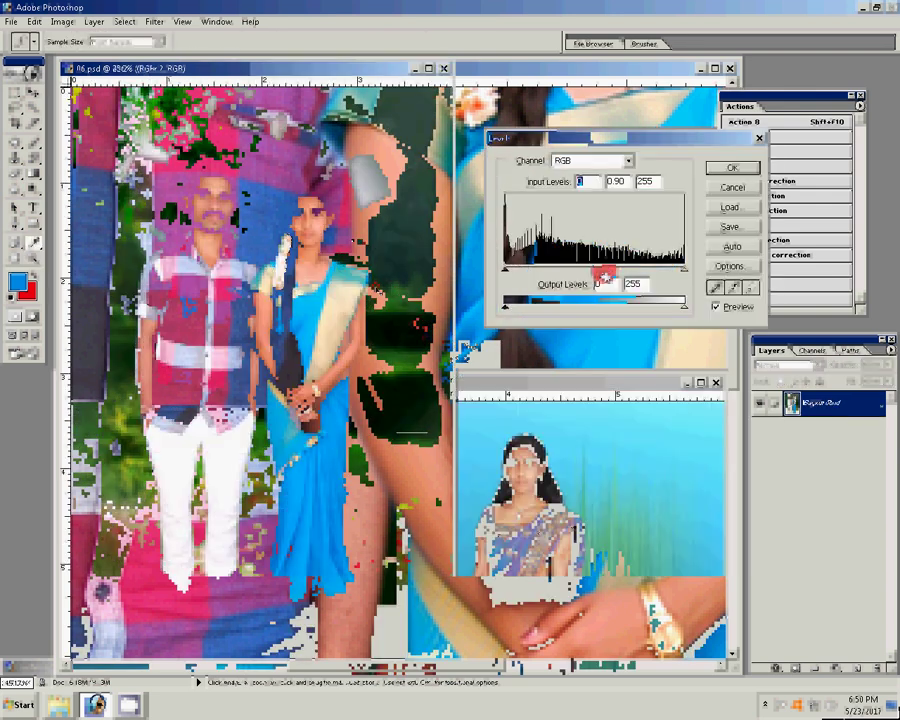
{"action": "left_click_drag", "start_coordinate": [603, 270], "coordinate": [607, 270]}
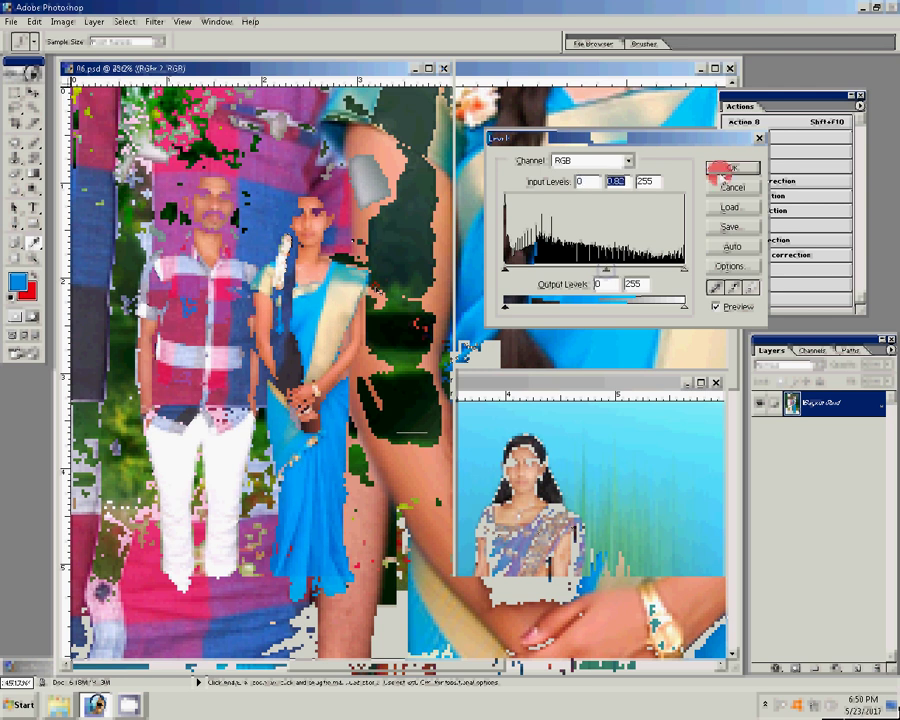
{"action": "left_click", "coordinate": [718, 170]}
Apply a −5 Yellow/Blue midtone Color Balance and minimise the other photo window.
{"action": "key", "text": "ctrl+b"}
{"action": "left_click_drag", "start_coordinate": [619, 190], "coordinate": [617, 199]}
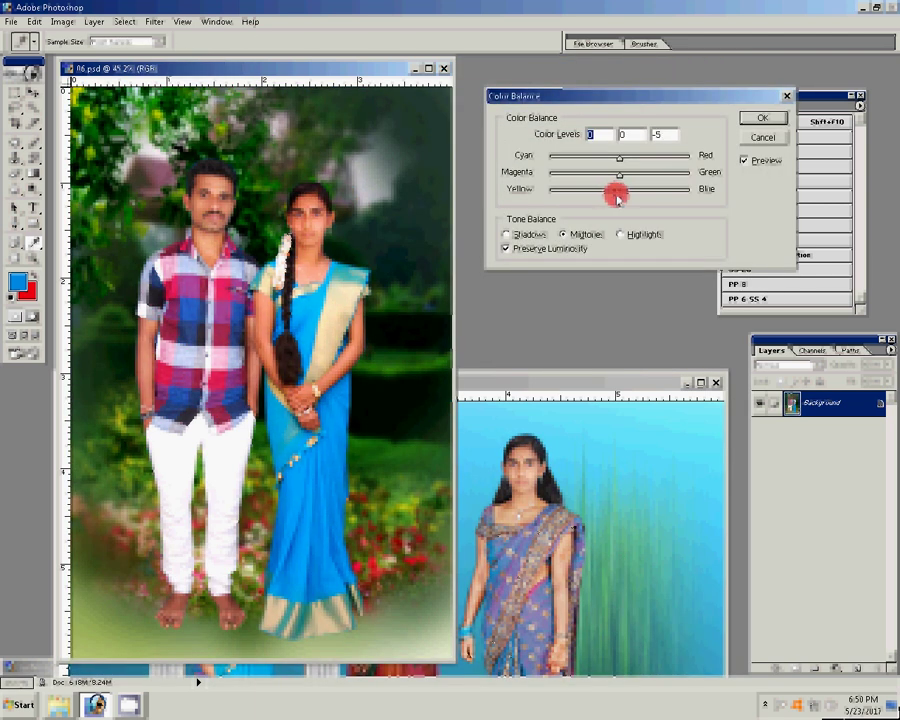
{"action": "left_click", "coordinate": [760, 118]}
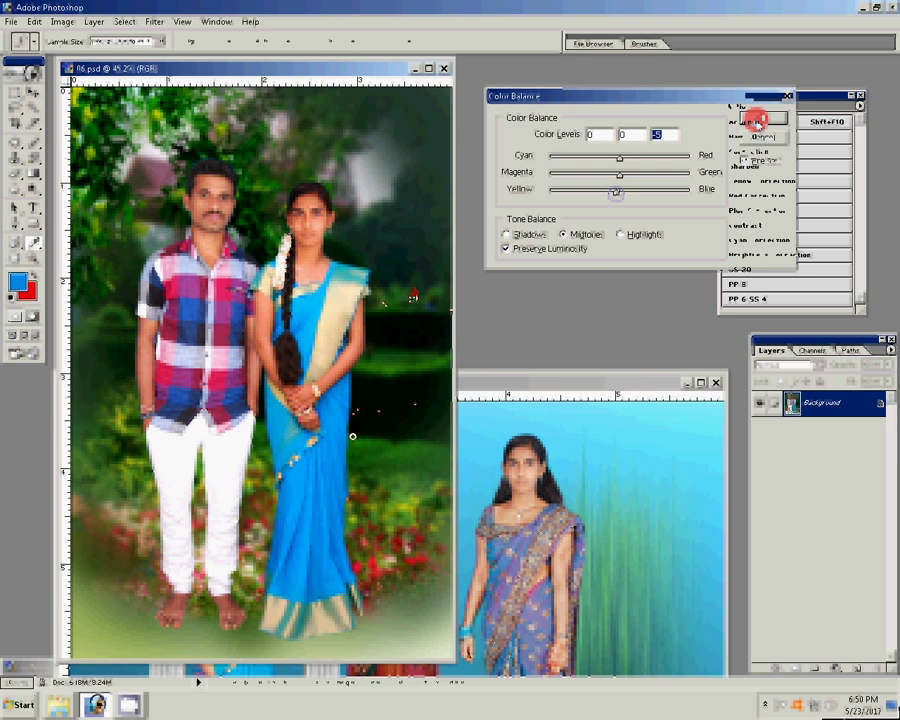
{"action": "left_click", "coordinate": [685, 388]}
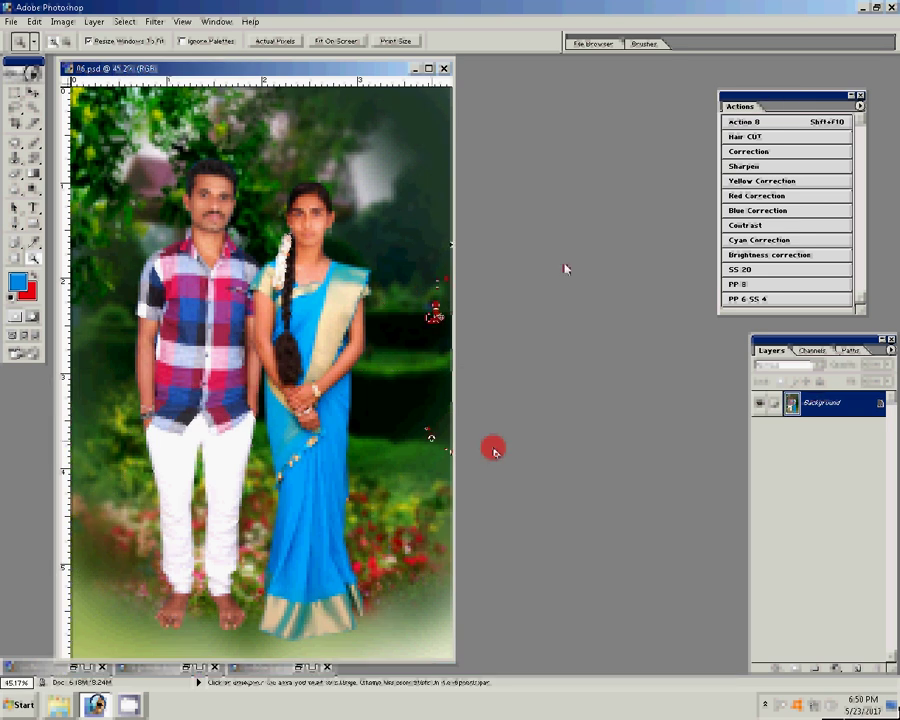
Print the composite scaled to fit media, 2 copies on the HiTi S420.
{"action": "key", "text": "ctrl+p"}
{"action": "left_click", "coordinate": [460, 183]}
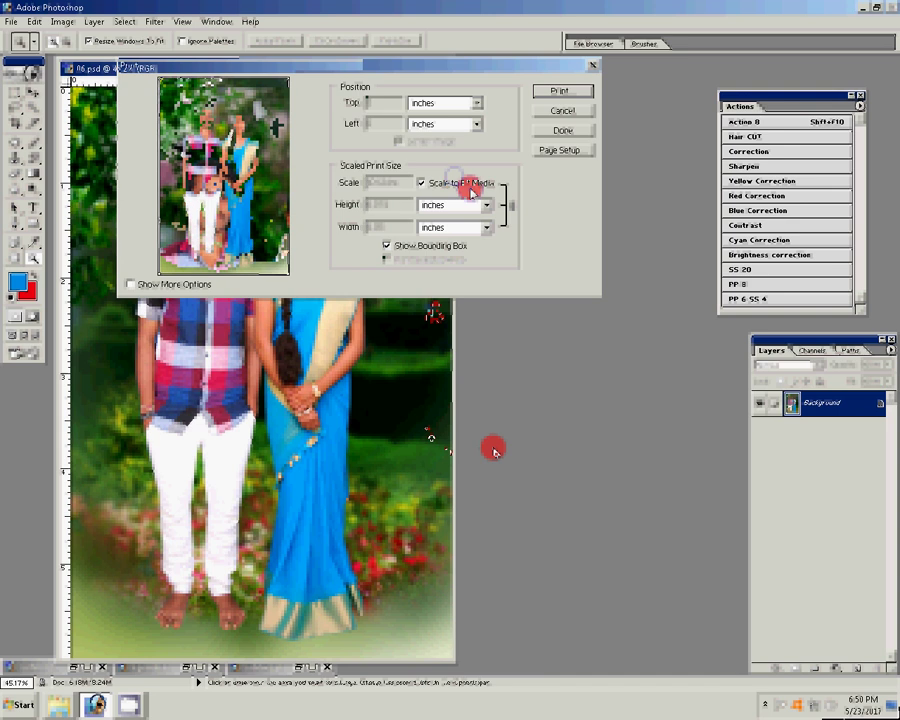
{"action": "left_click", "coordinate": [552, 91]}
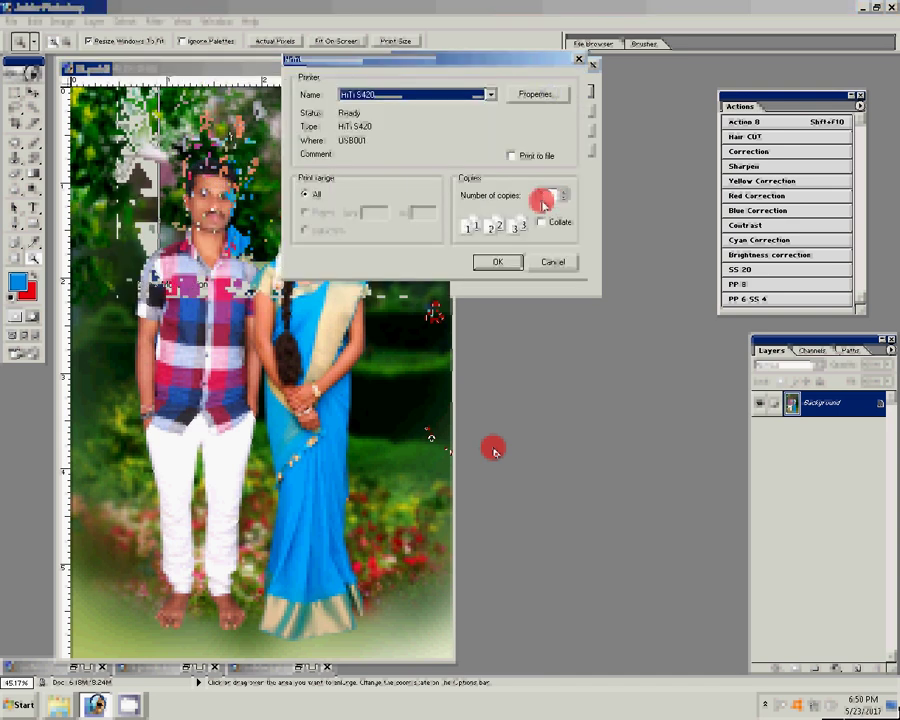
{"action": "left_click", "coordinate": [497, 262]}
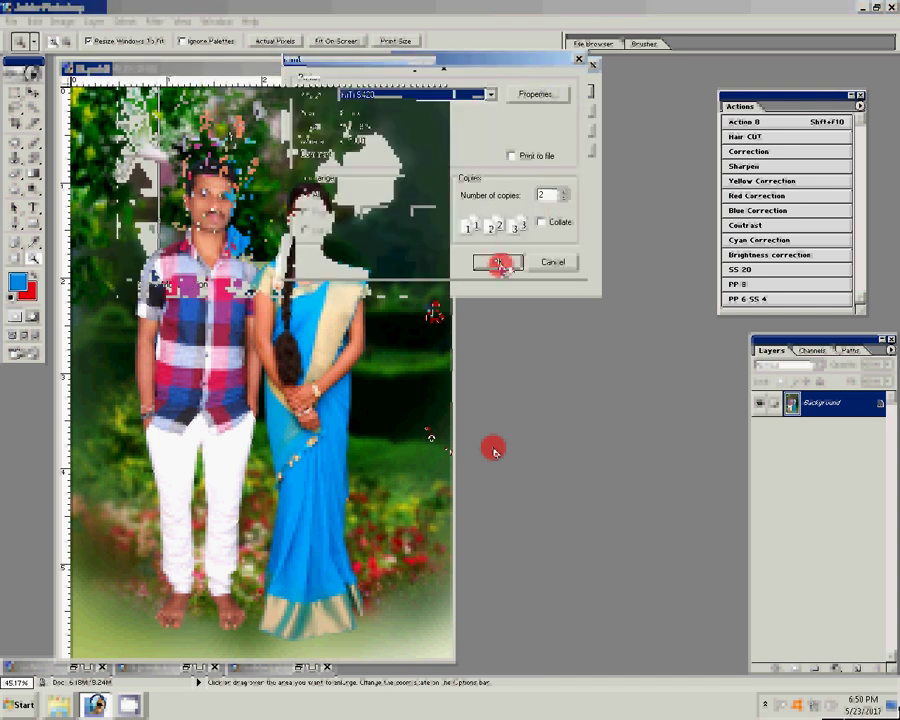